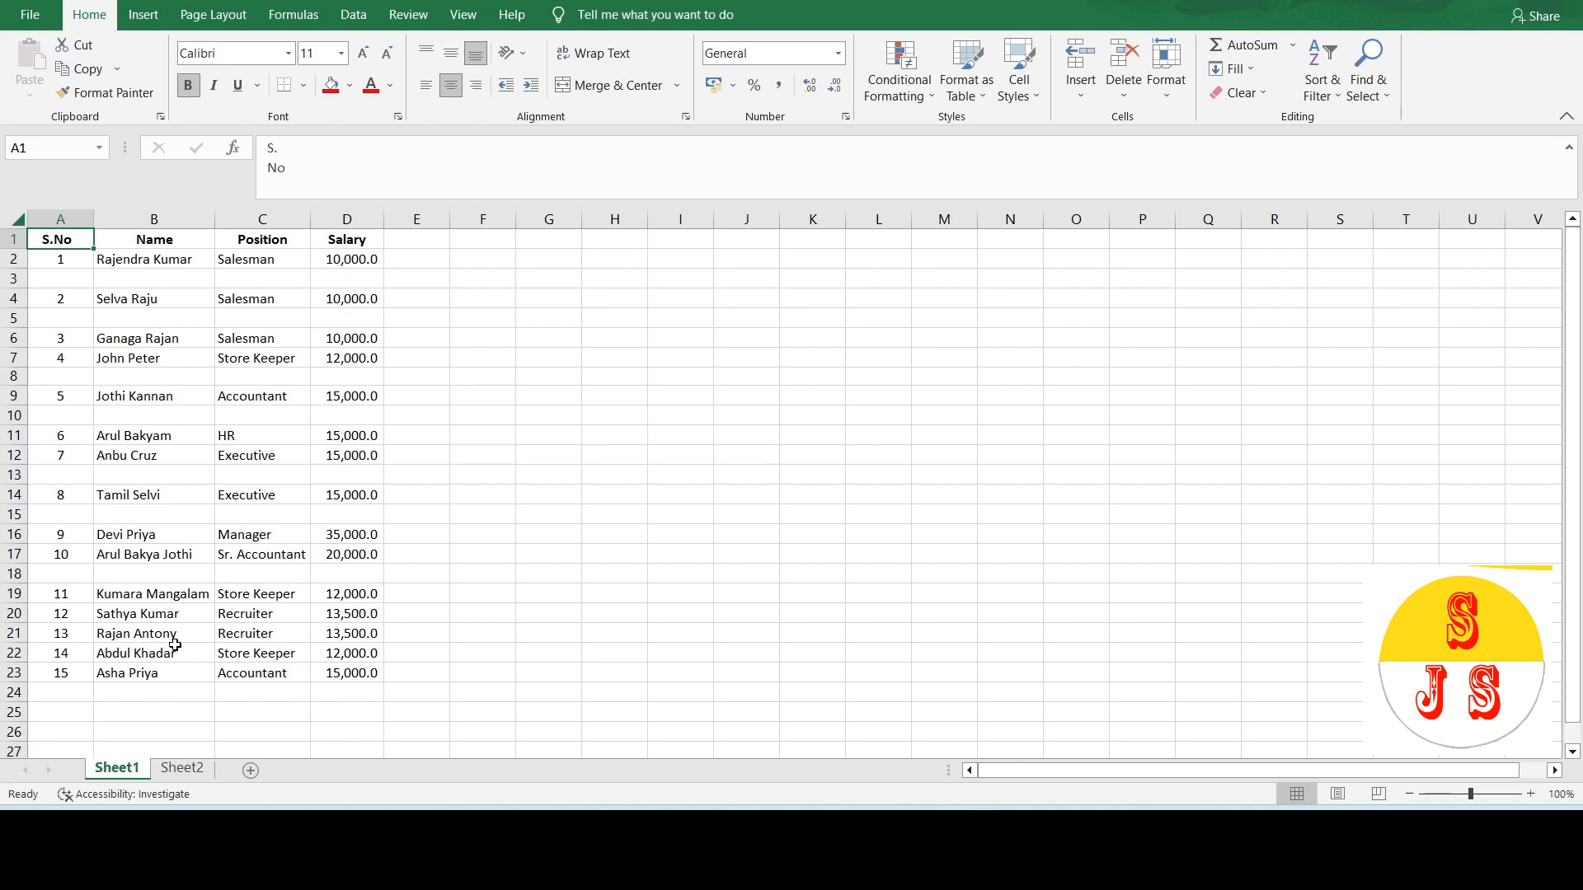
Examine the blank rows between the employee records on Sheet1.
{"action": "left_click_drag", "start_coordinate": [62, 276], "coordinate": [330, 279]}
{"action": "left_click_drag", "start_coordinate": [71, 318], "coordinate": [326, 321]}
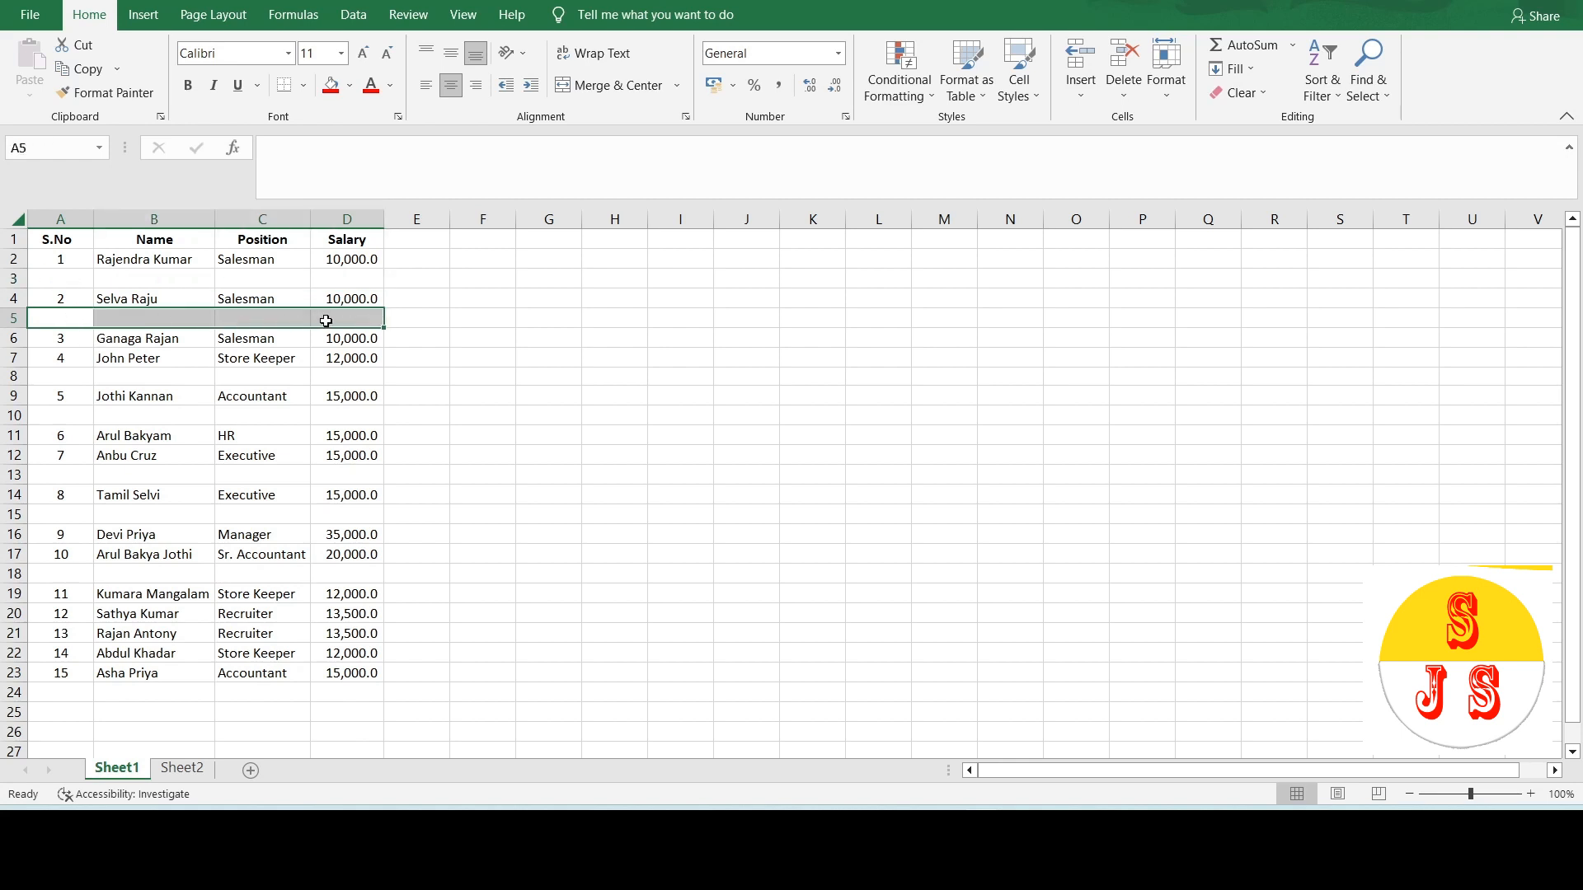
{"action": "left_click_drag", "start_coordinate": [66, 377], "coordinate": [321, 376]}
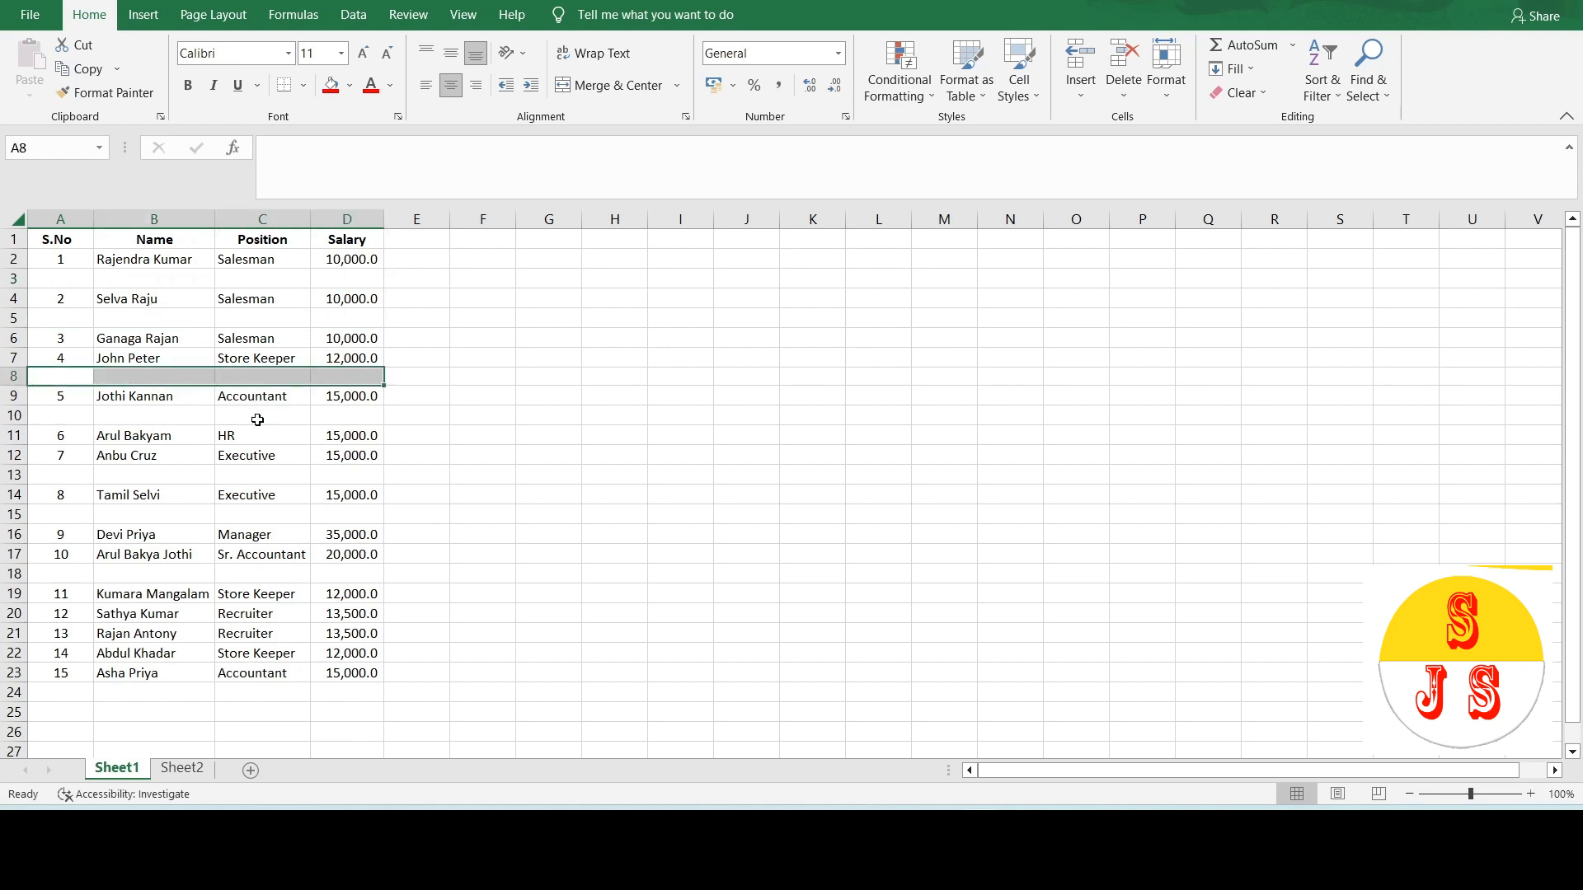
{"action": "left_click", "coordinate": [211, 422]}
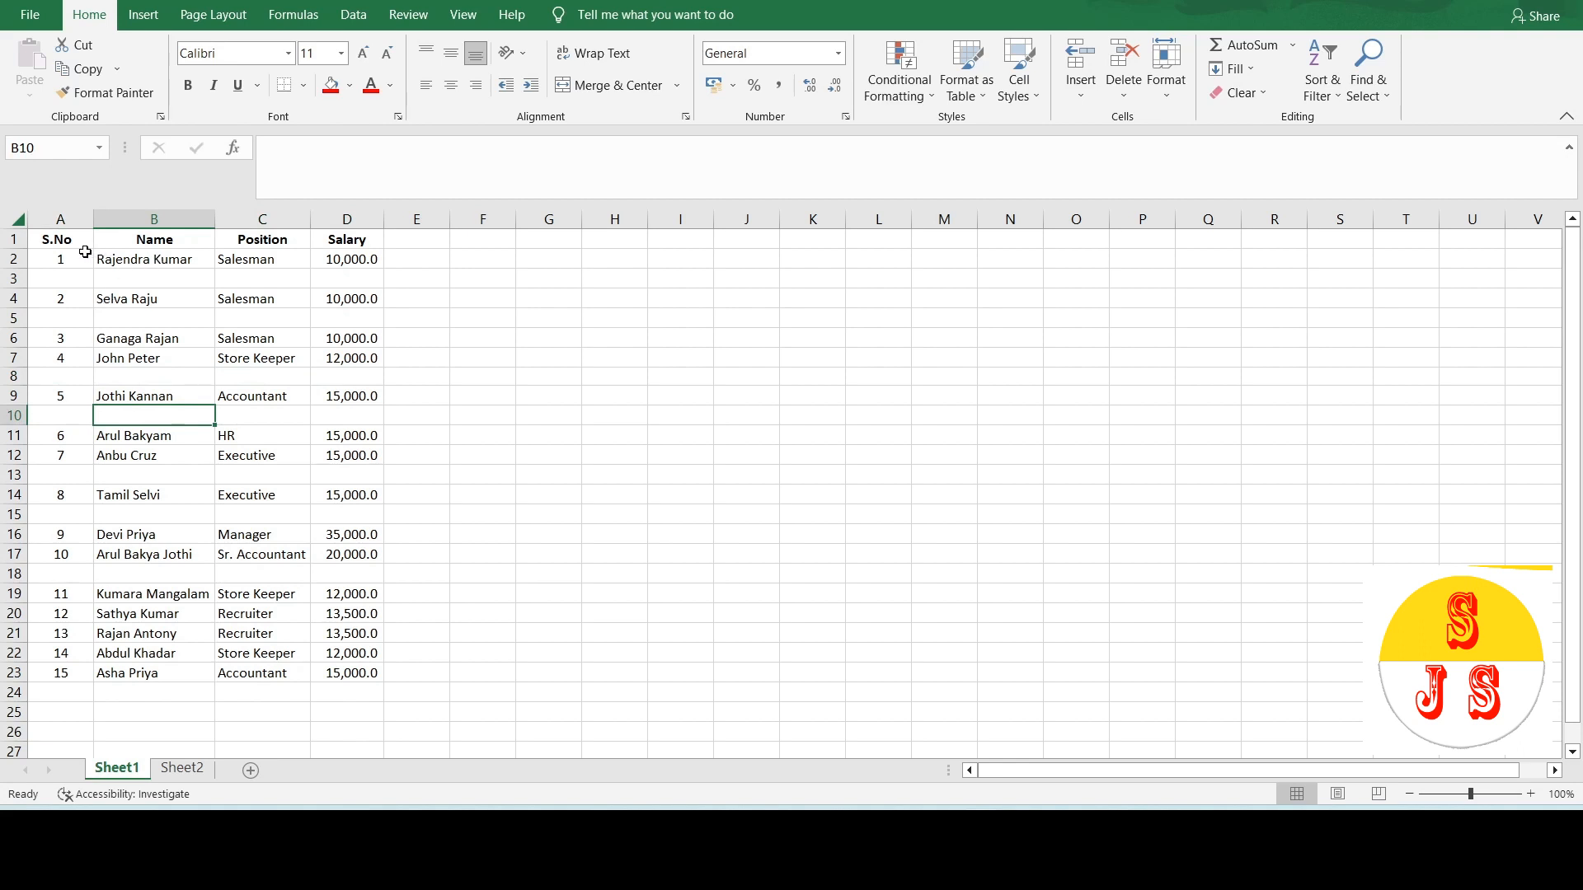
{"action": "left_click", "coordinate": [57, 278]}
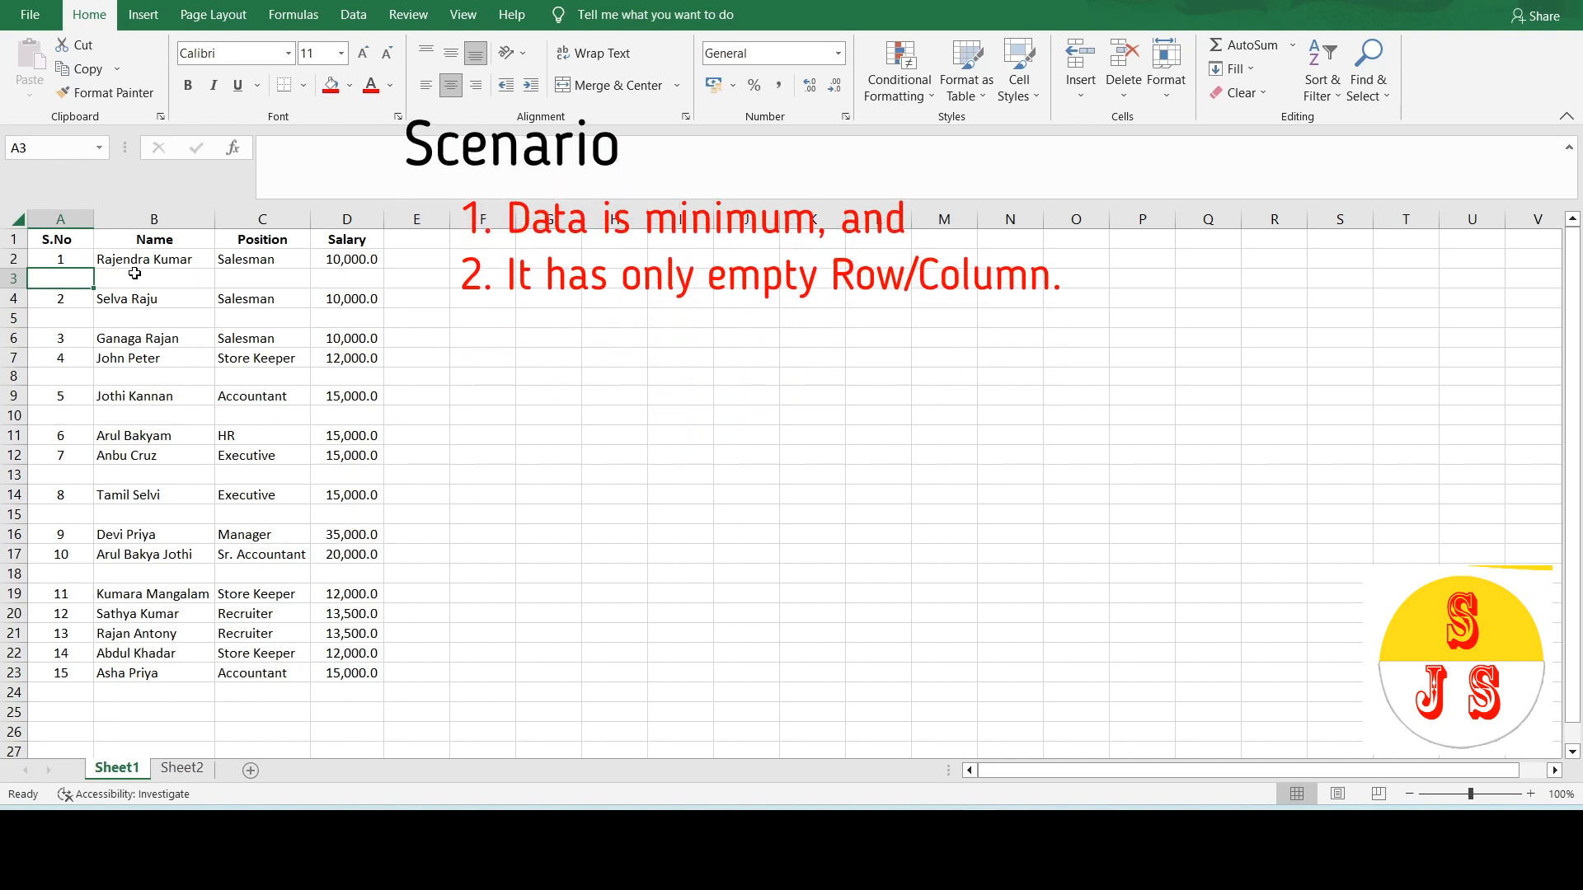
Delete all blank cells in A1:D23 on Sheet1, selecting them with Go To Special Blanks and shifting cells up.
{"action": "left_click", "coordinate": [71, 238]}
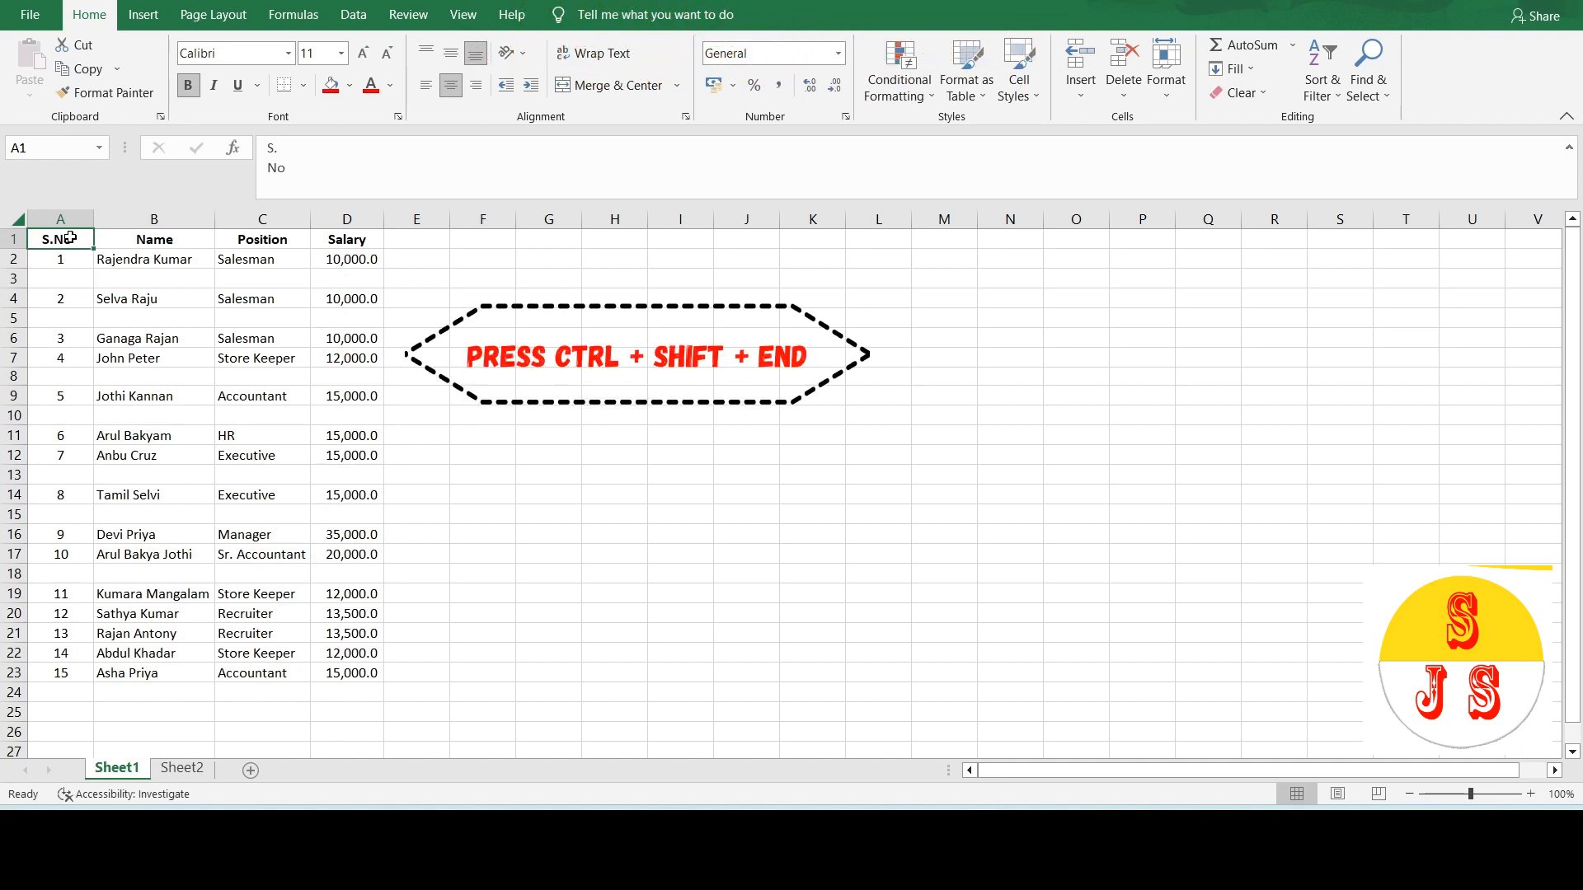
{"action": "key", "text": "ctrl+shift+End"}
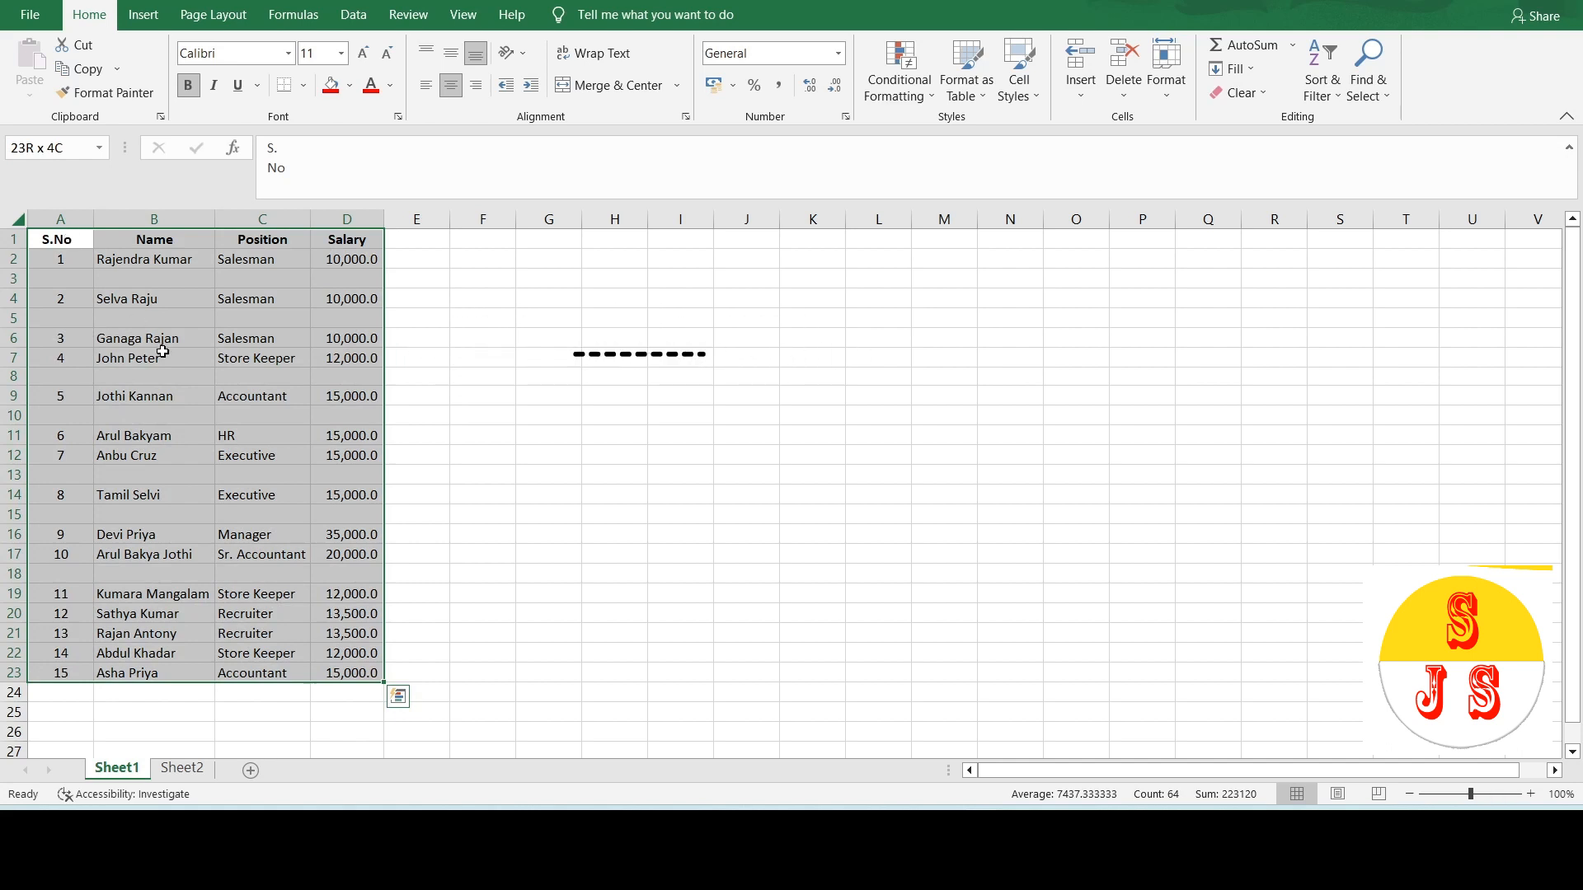
{"action": "key", "text": "ctrl+g"}
{"action": "left_click", "coordinate": [582, 489]}
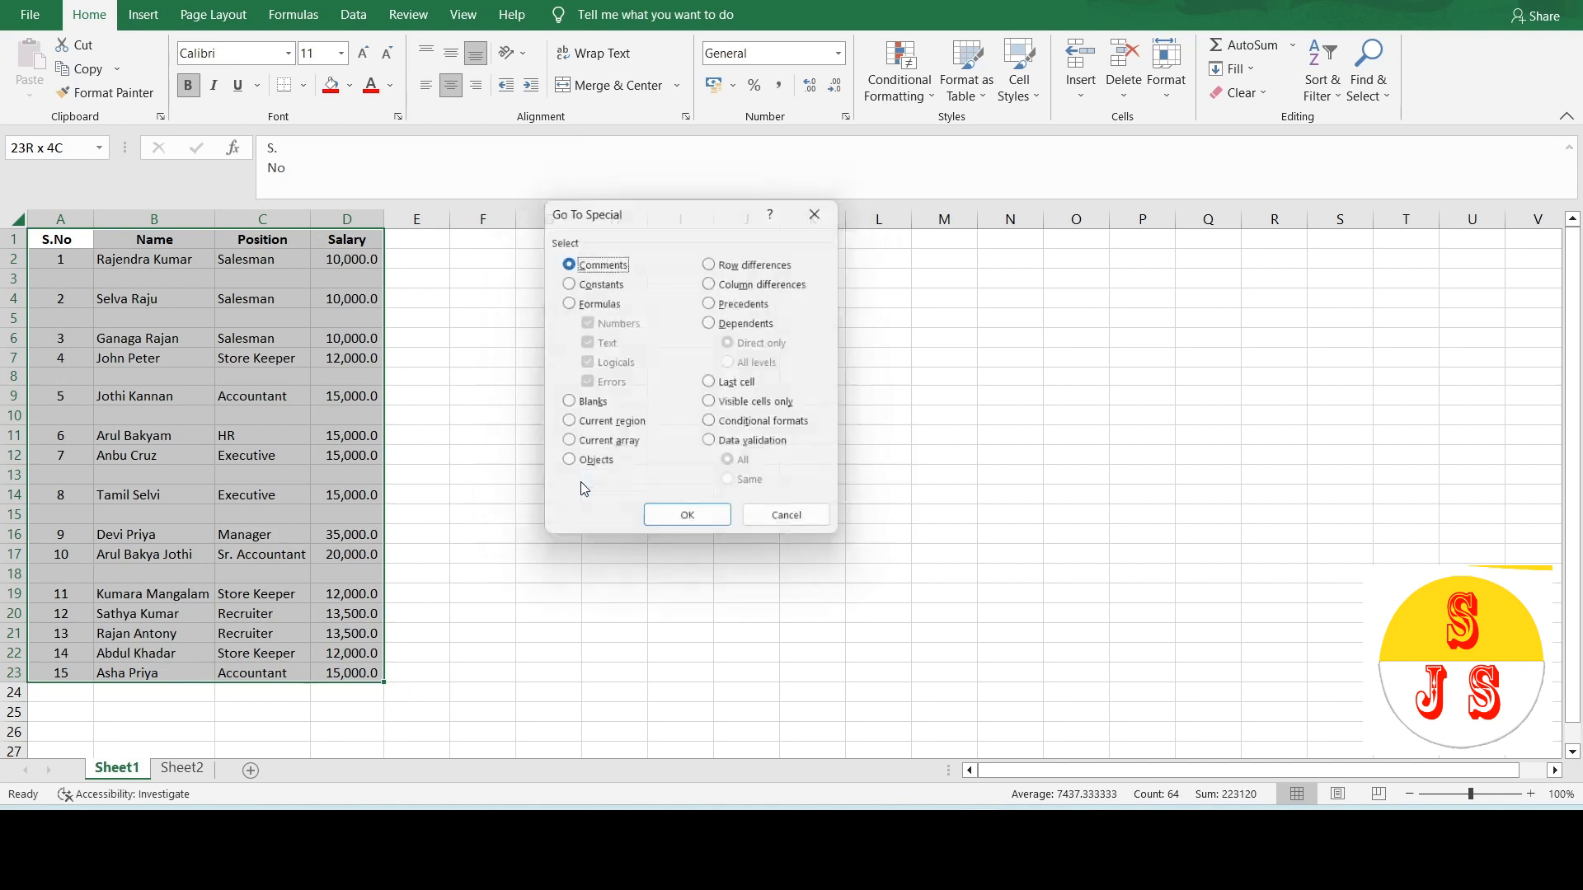
{"action": "left_click", "coordinate": [586, 405]}
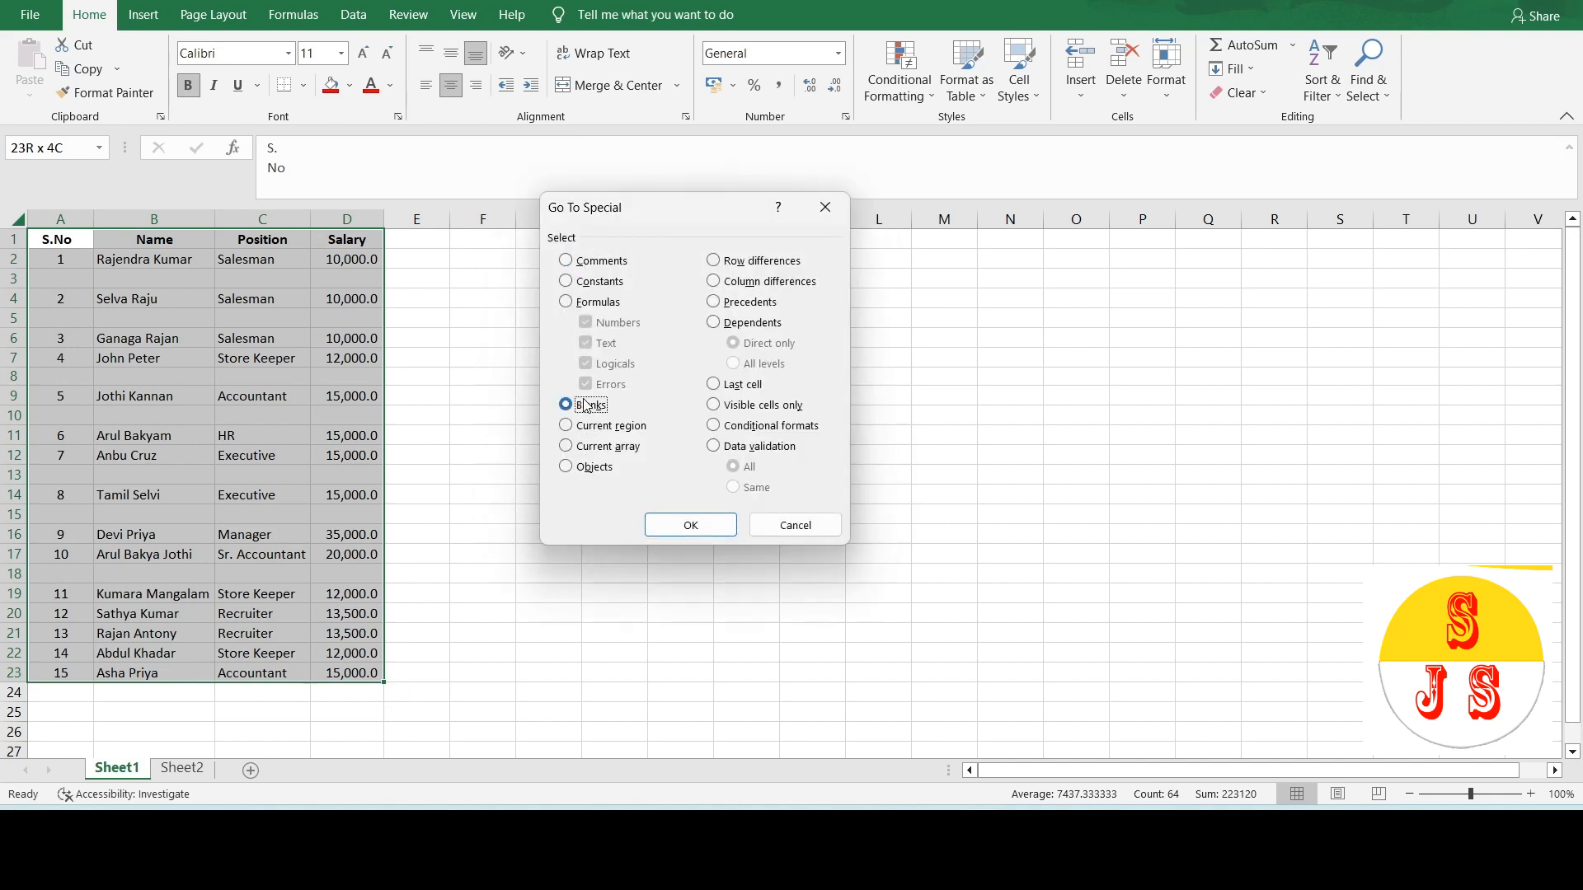
{"action": "left_click", "coordinate": [690, 525]}
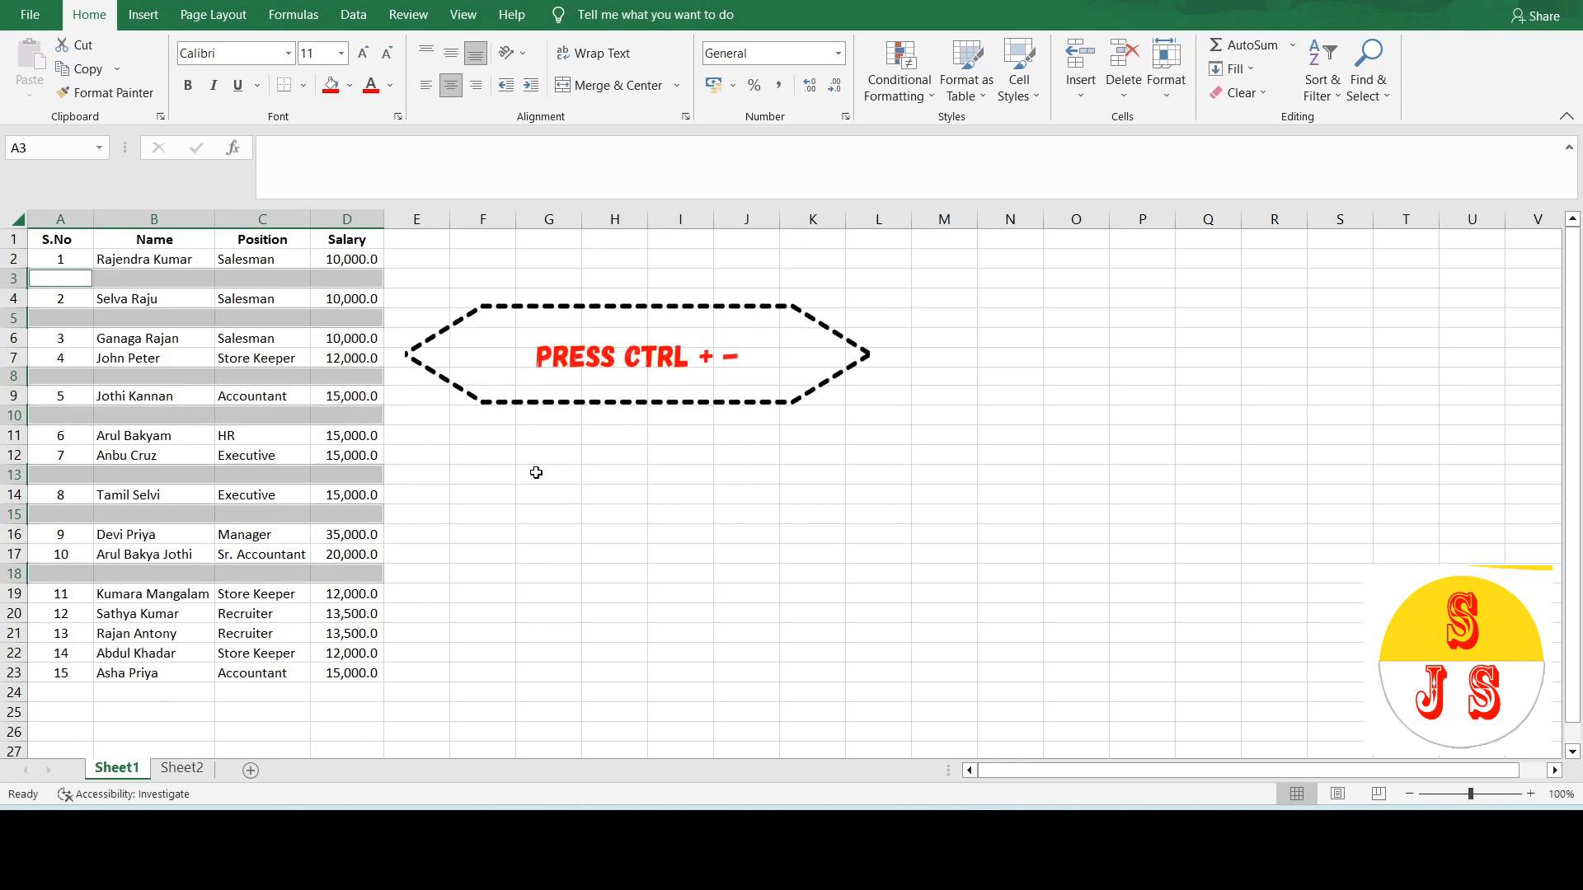
{"action": "key", "text": "ctrl+minus"}
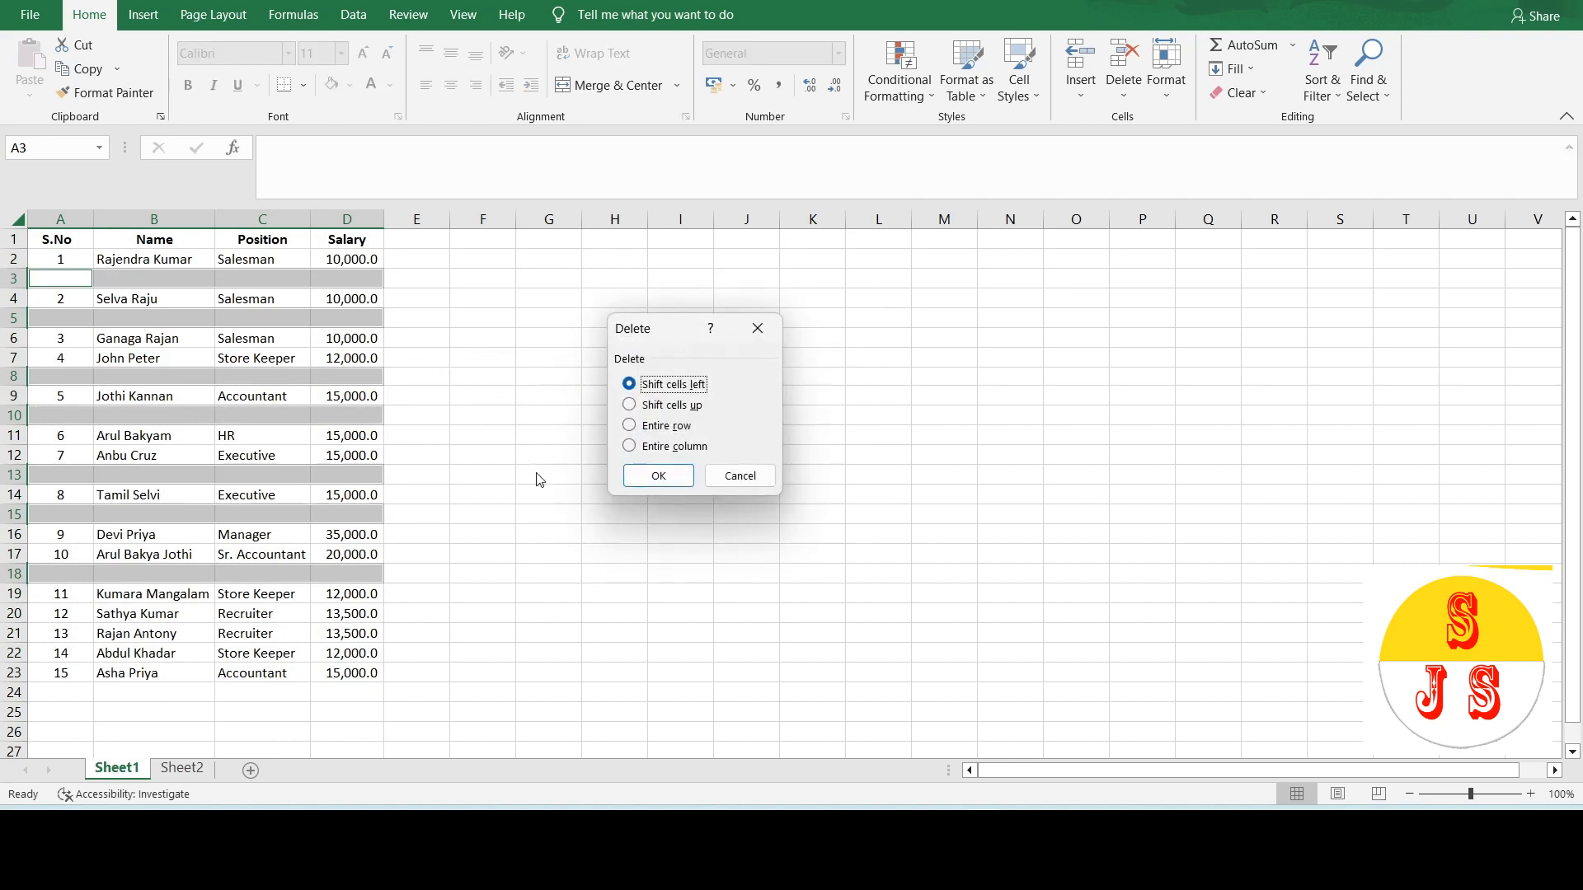
{"action": "key", "text": "Down"}
{"action": "key", "text": "Return"}
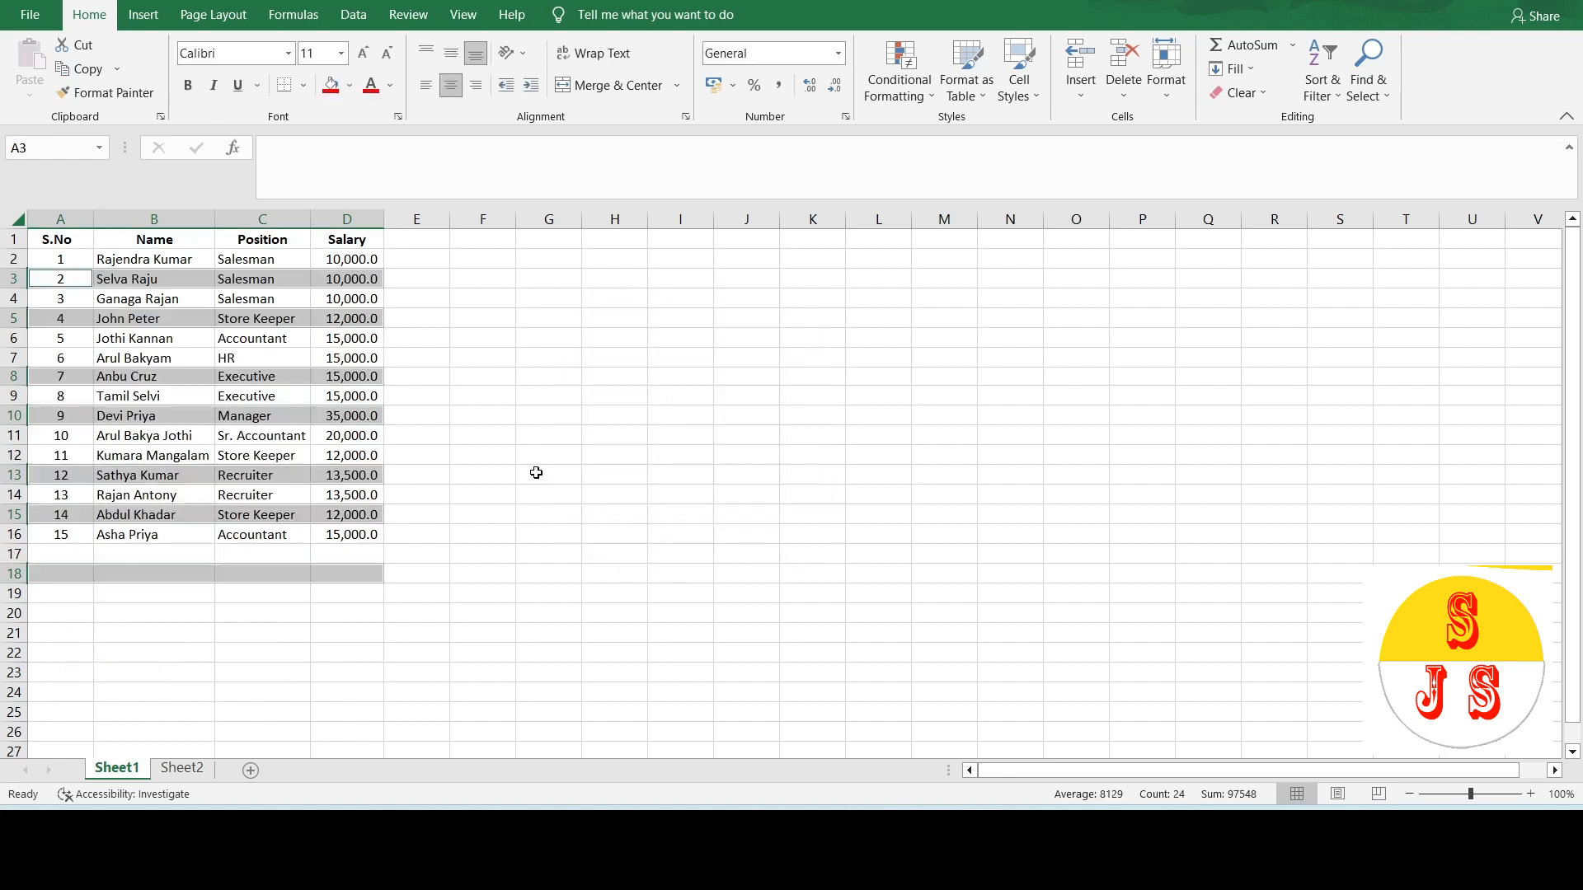
{"action": "left_click", "coordinate": [487, 461]}
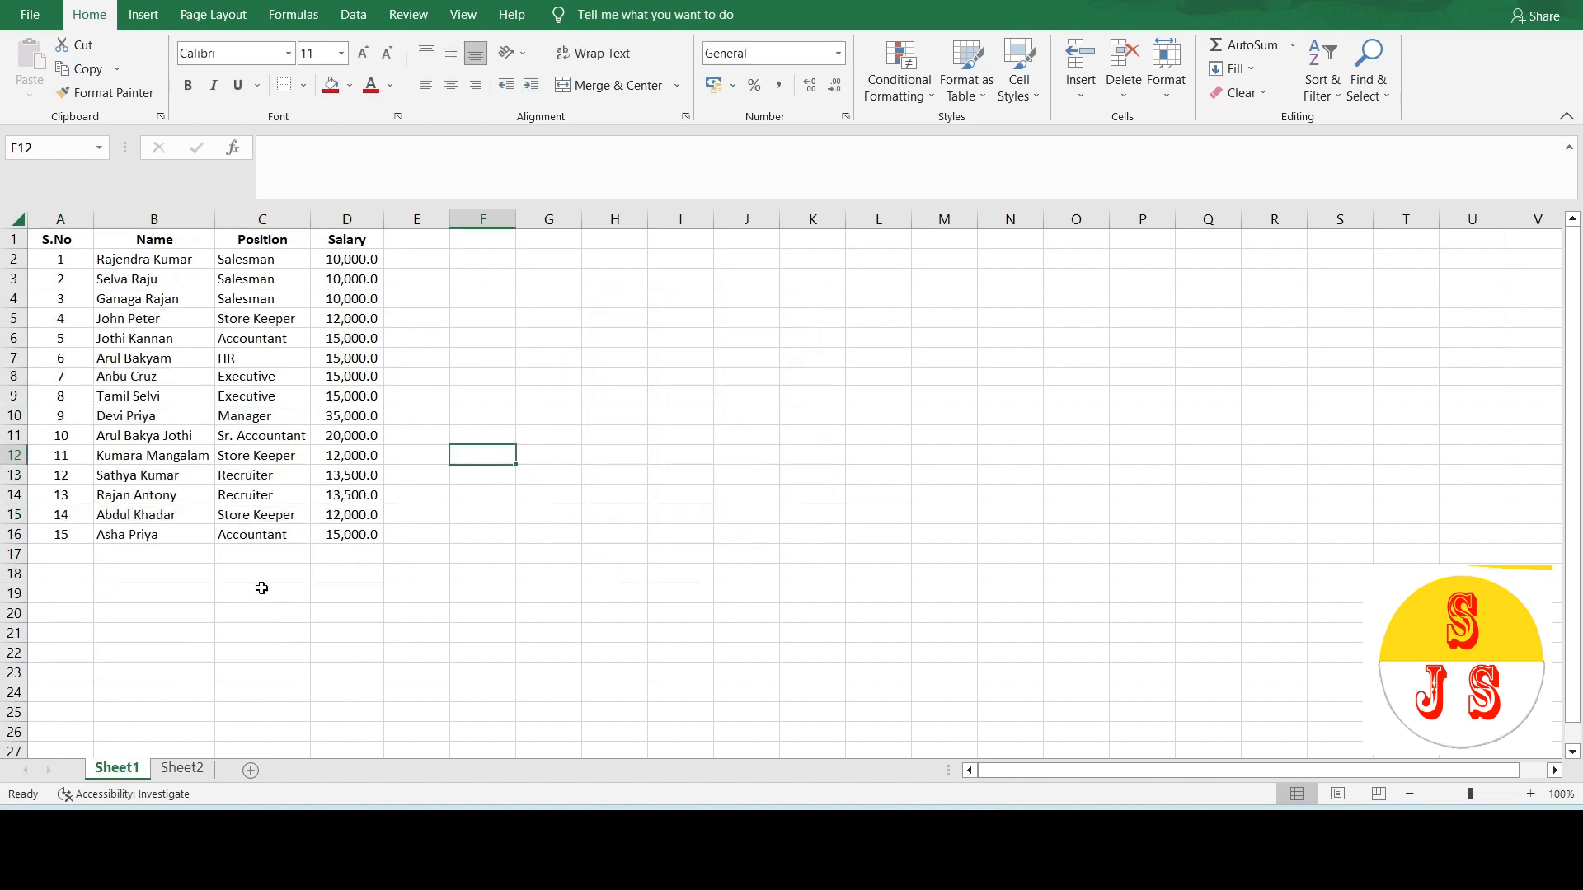
Switch to Sheet2 and examine its blank rows and the individual missing Name, Position and Salary cells.
{"action": "left_click", "coordinate": [182, 769]}
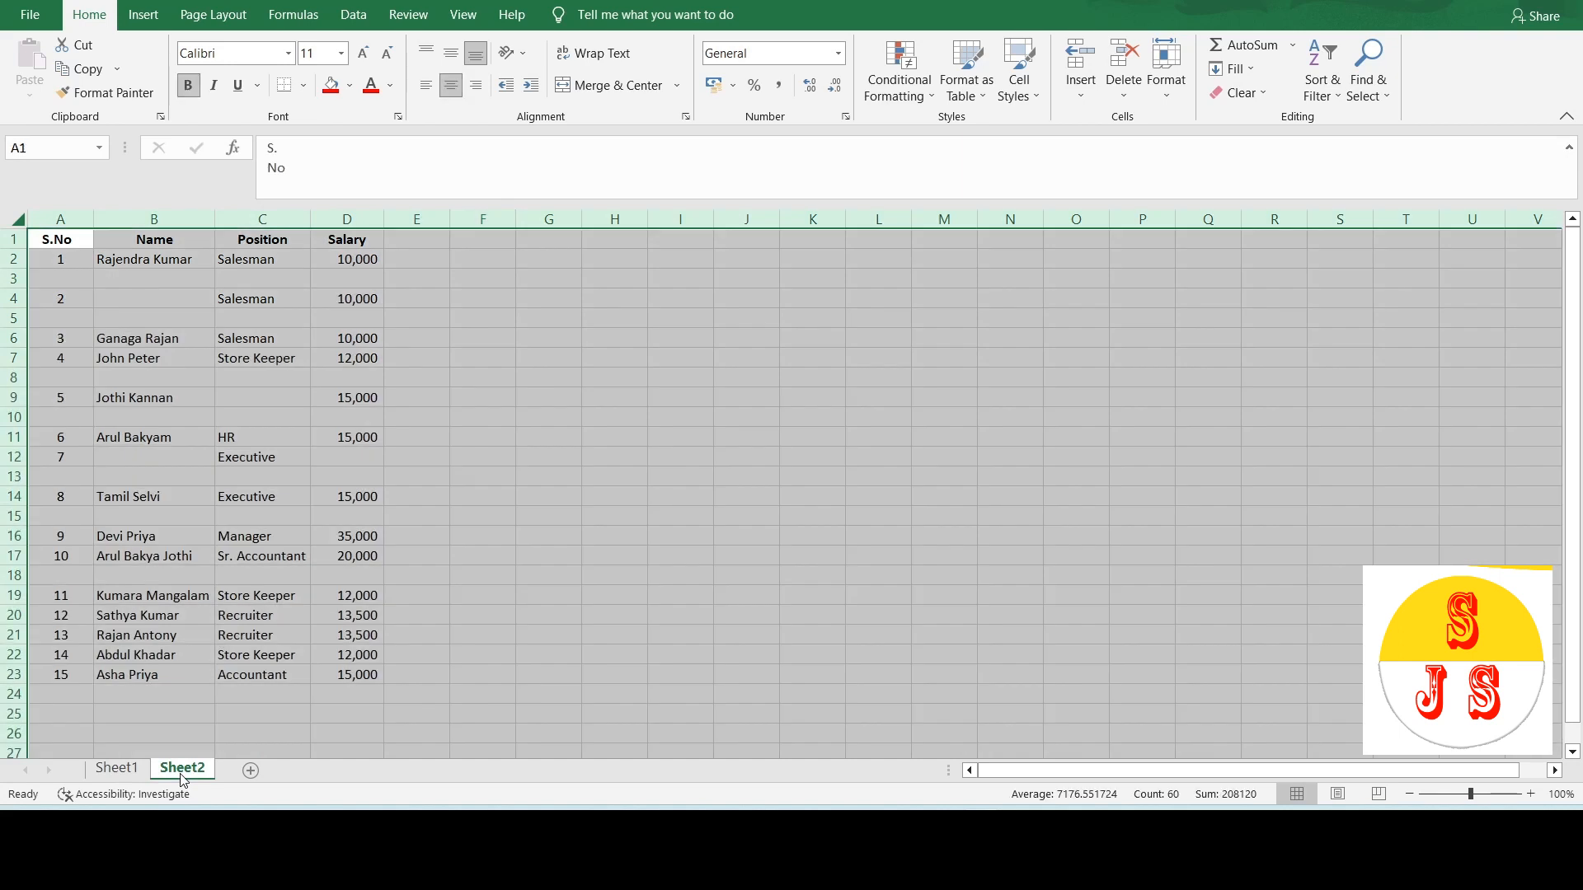
{"action": "left_click", "coordinate": [178, 422]}
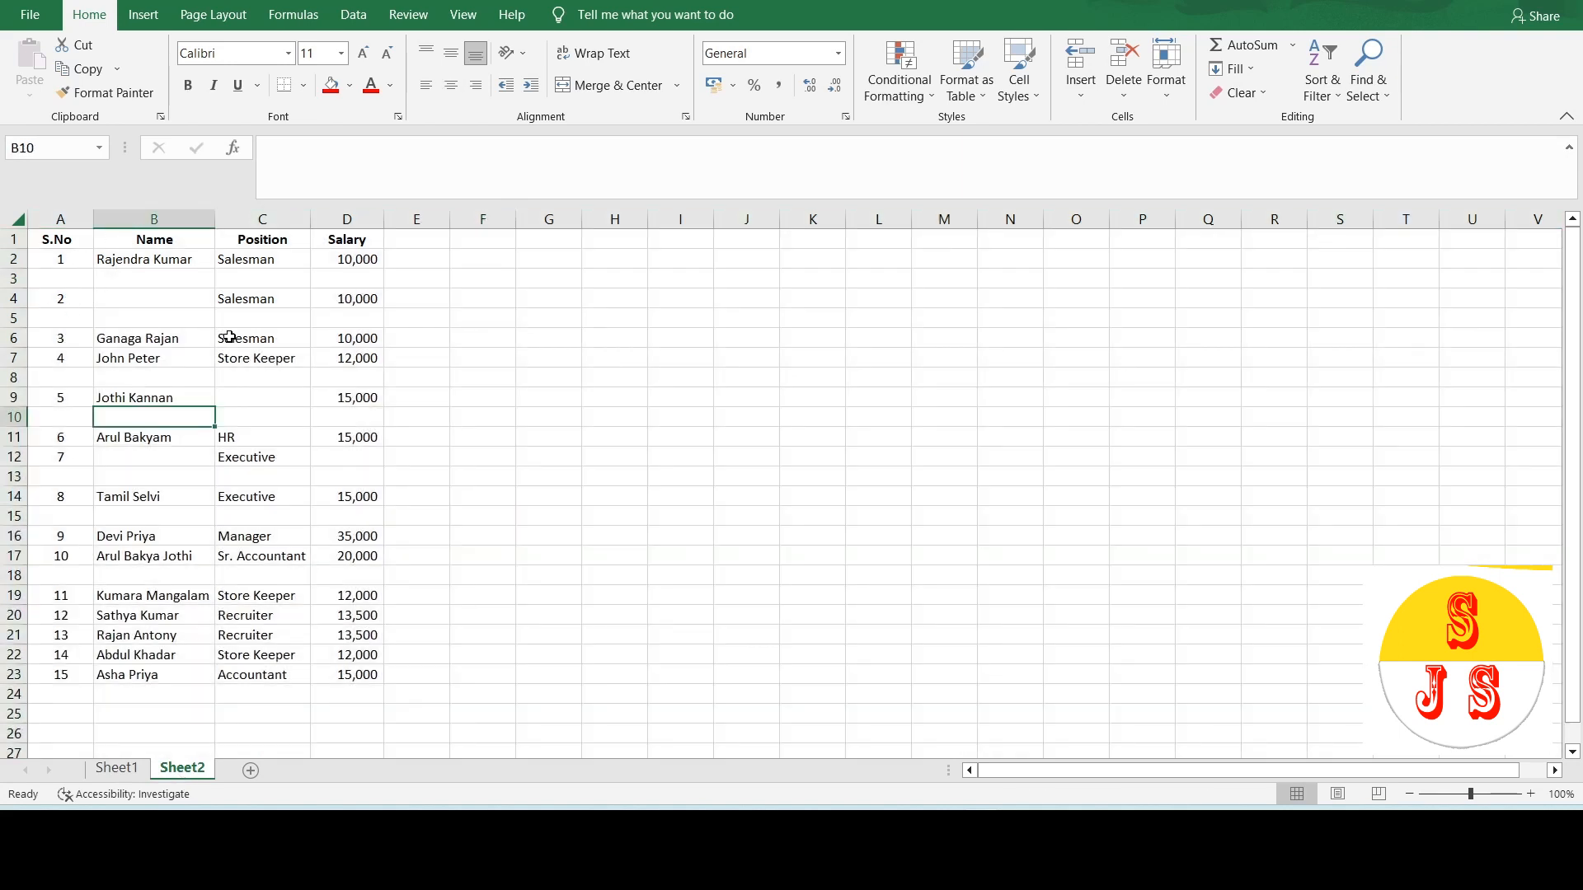
{"action": "left_click_drag", "start_coordinate": [82, 277], "coordinate": [324, 275]}
{"action": "left_click", "coordinate": [186, 303]}
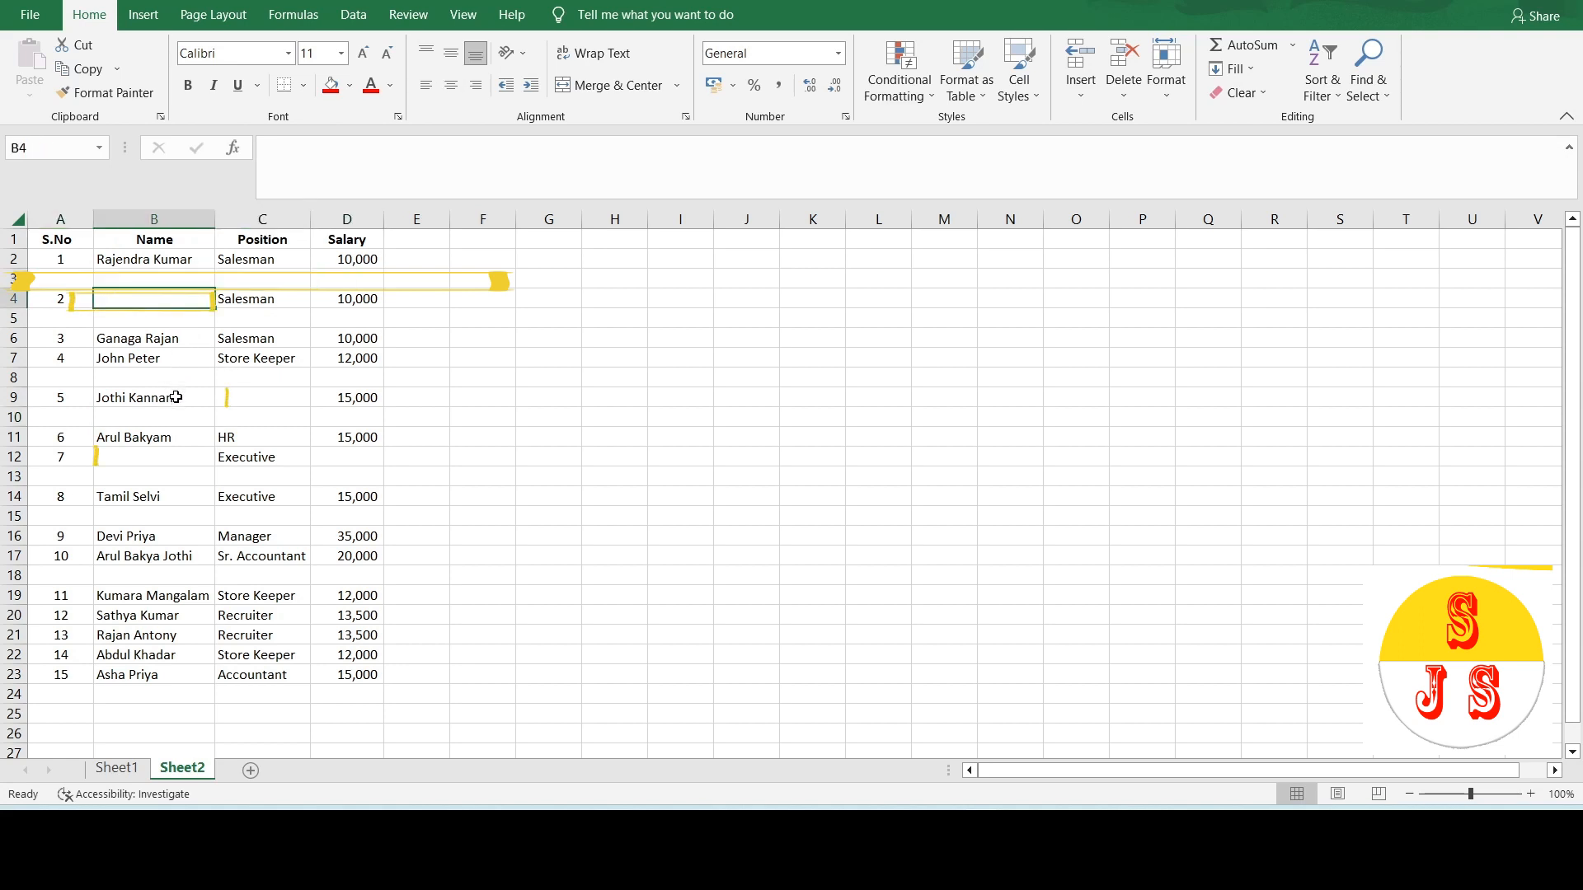
{"action": "left_click", "coordinate": [243, 404]}
{"action": "left_click", "coordinate": [178, 460]}
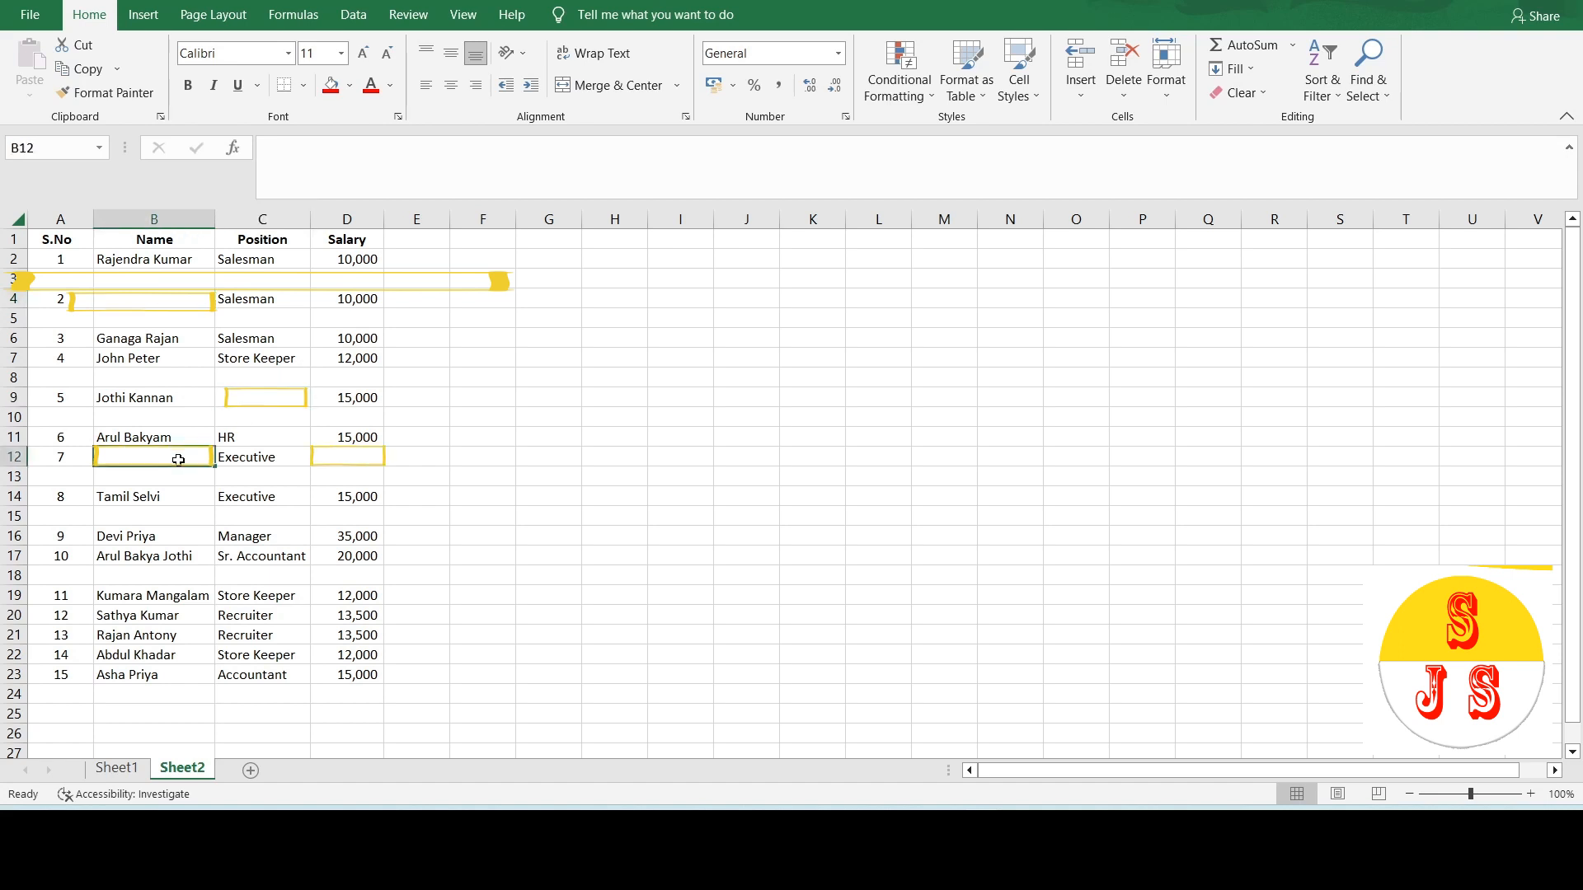
{"action": "left_click", "coordinate": [346, 455]}
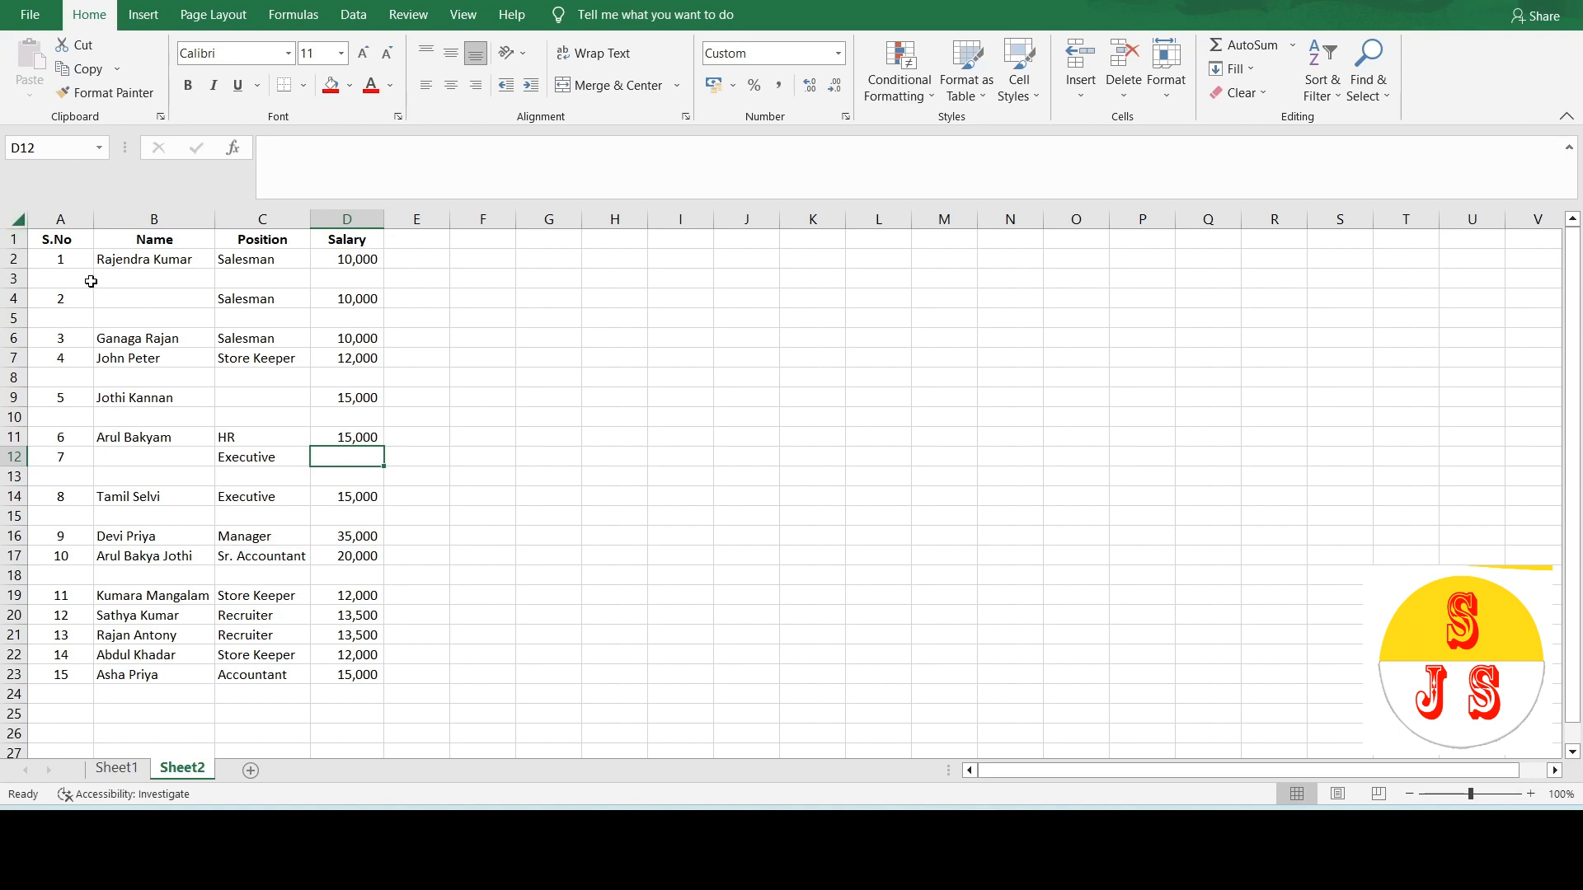
Turn on filtering for the header row with the whole of Sheet2 selected.
{"action": "left_click", "coordinate": [68, 240]}
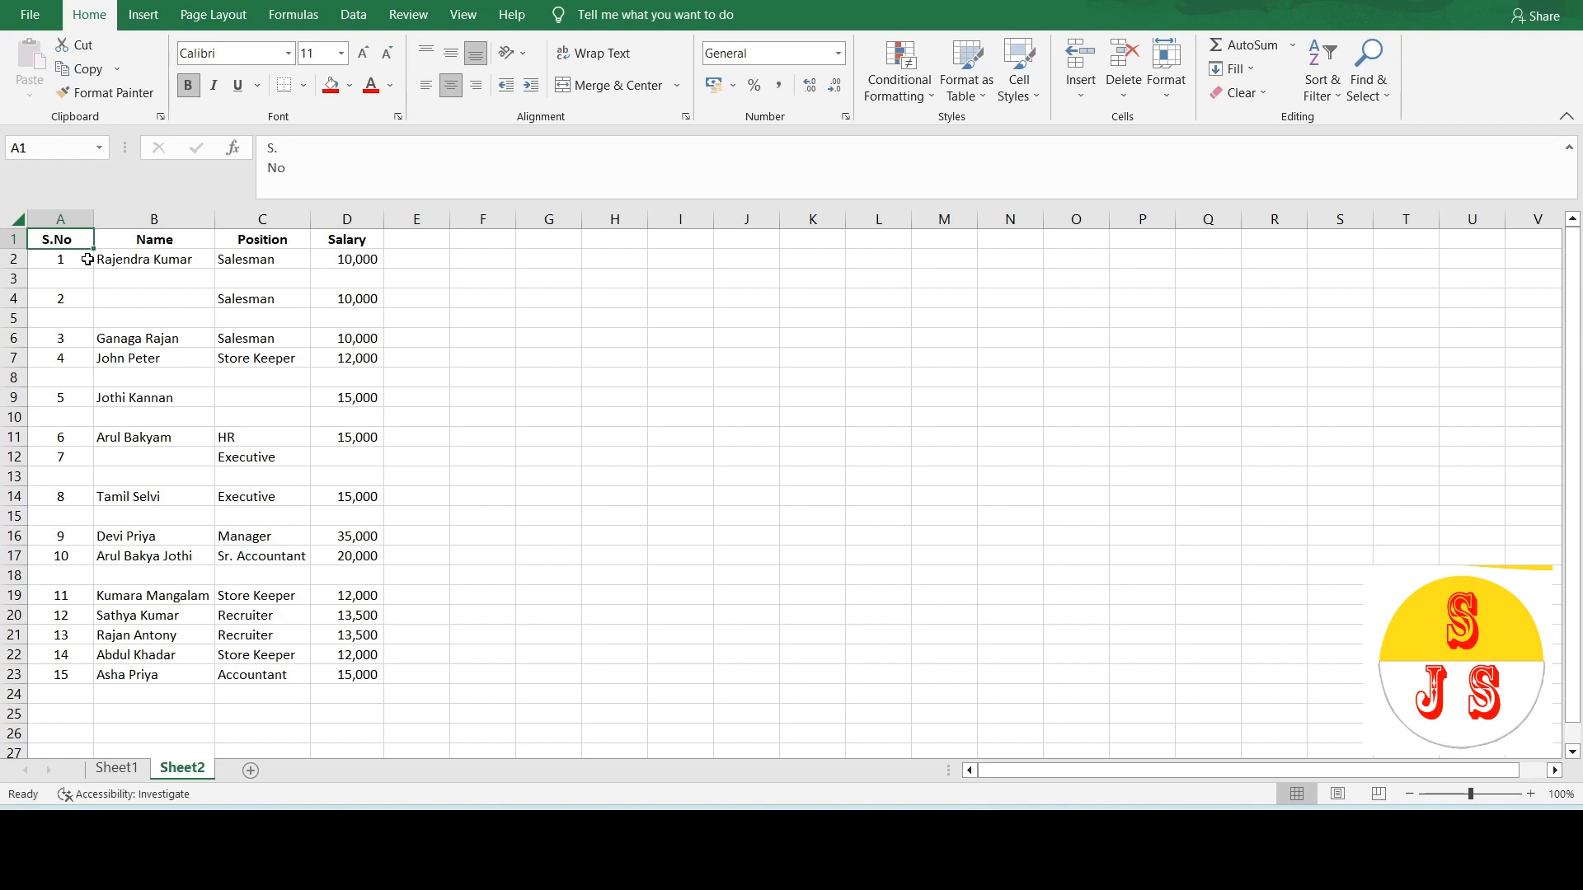
{"action": "key", "text": "ctrl+a"}
{"action": "left_click", "coordinate": [15, 217]}
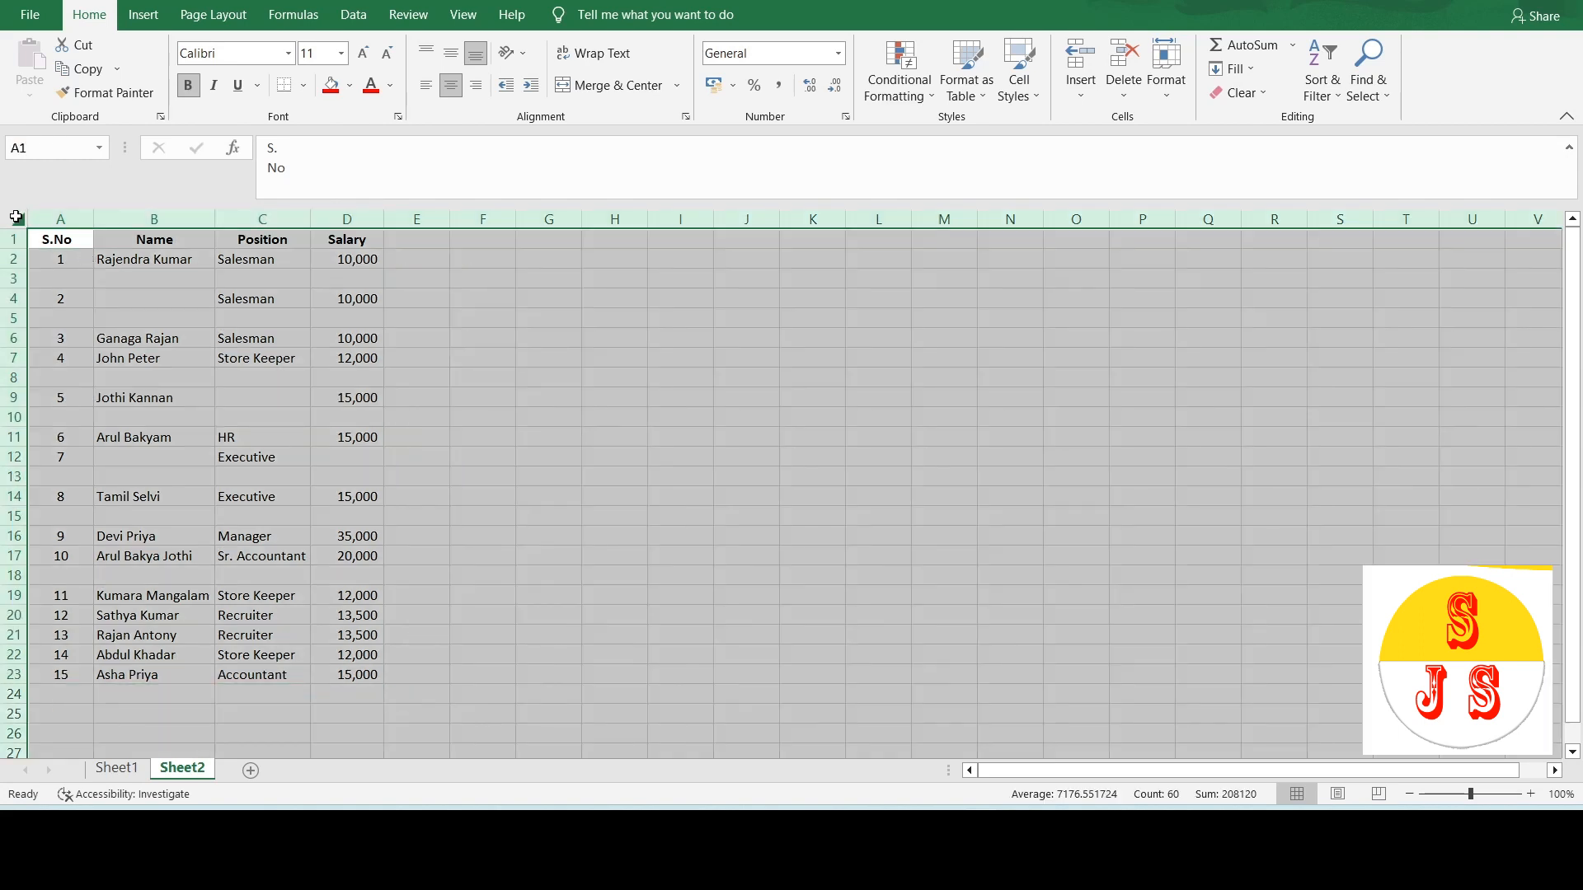
{"action": "left_click", "coordinate": [1321, 91]}
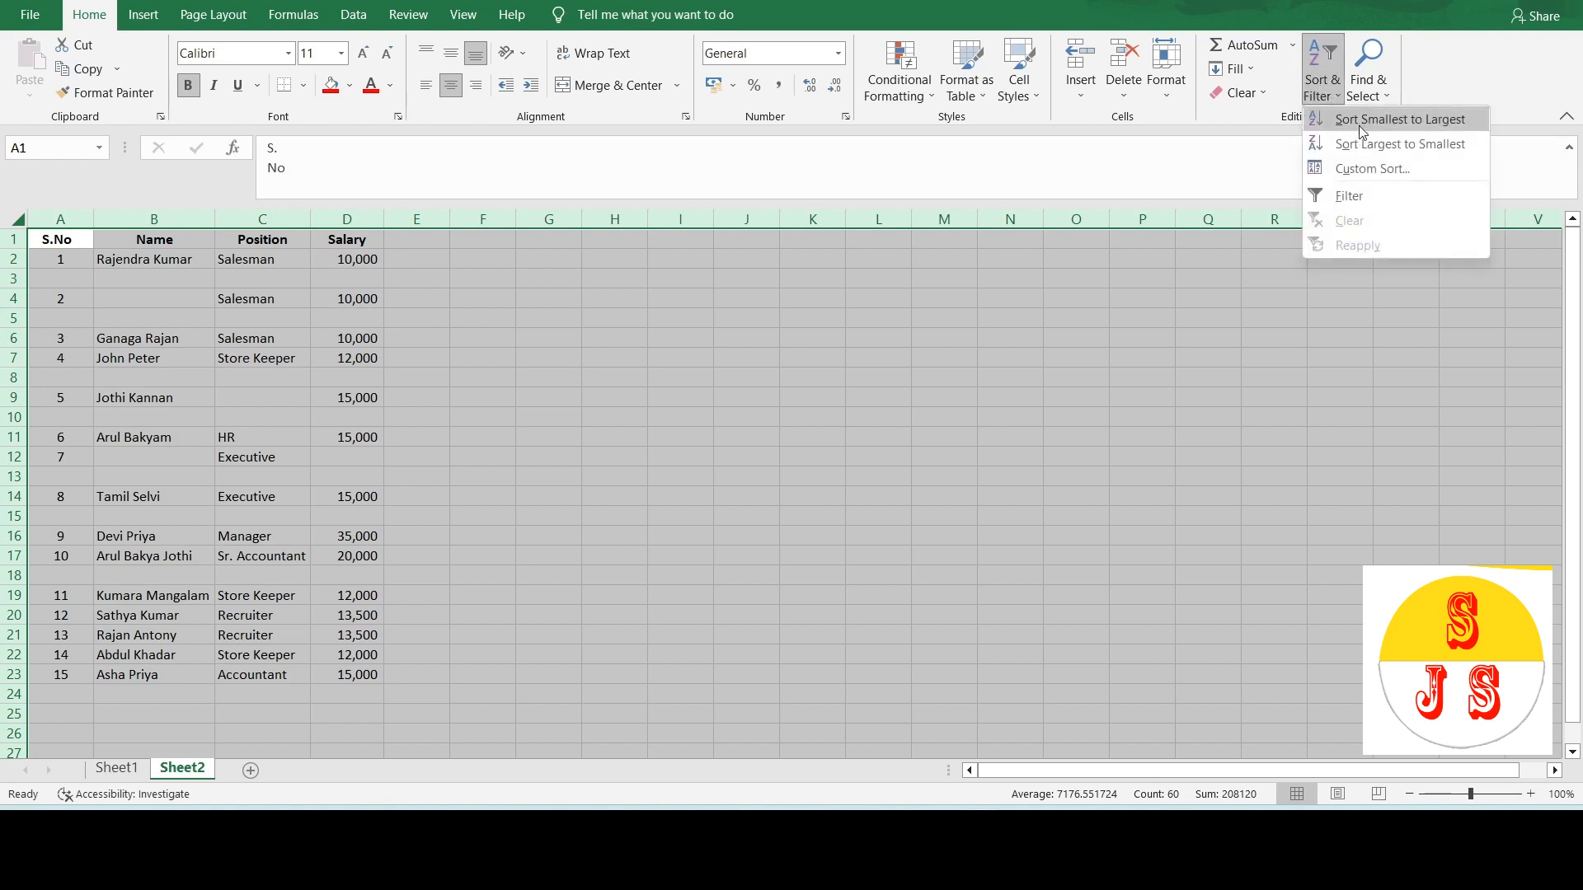
{"action": "left_click", "coordinate": [1350, 196]}
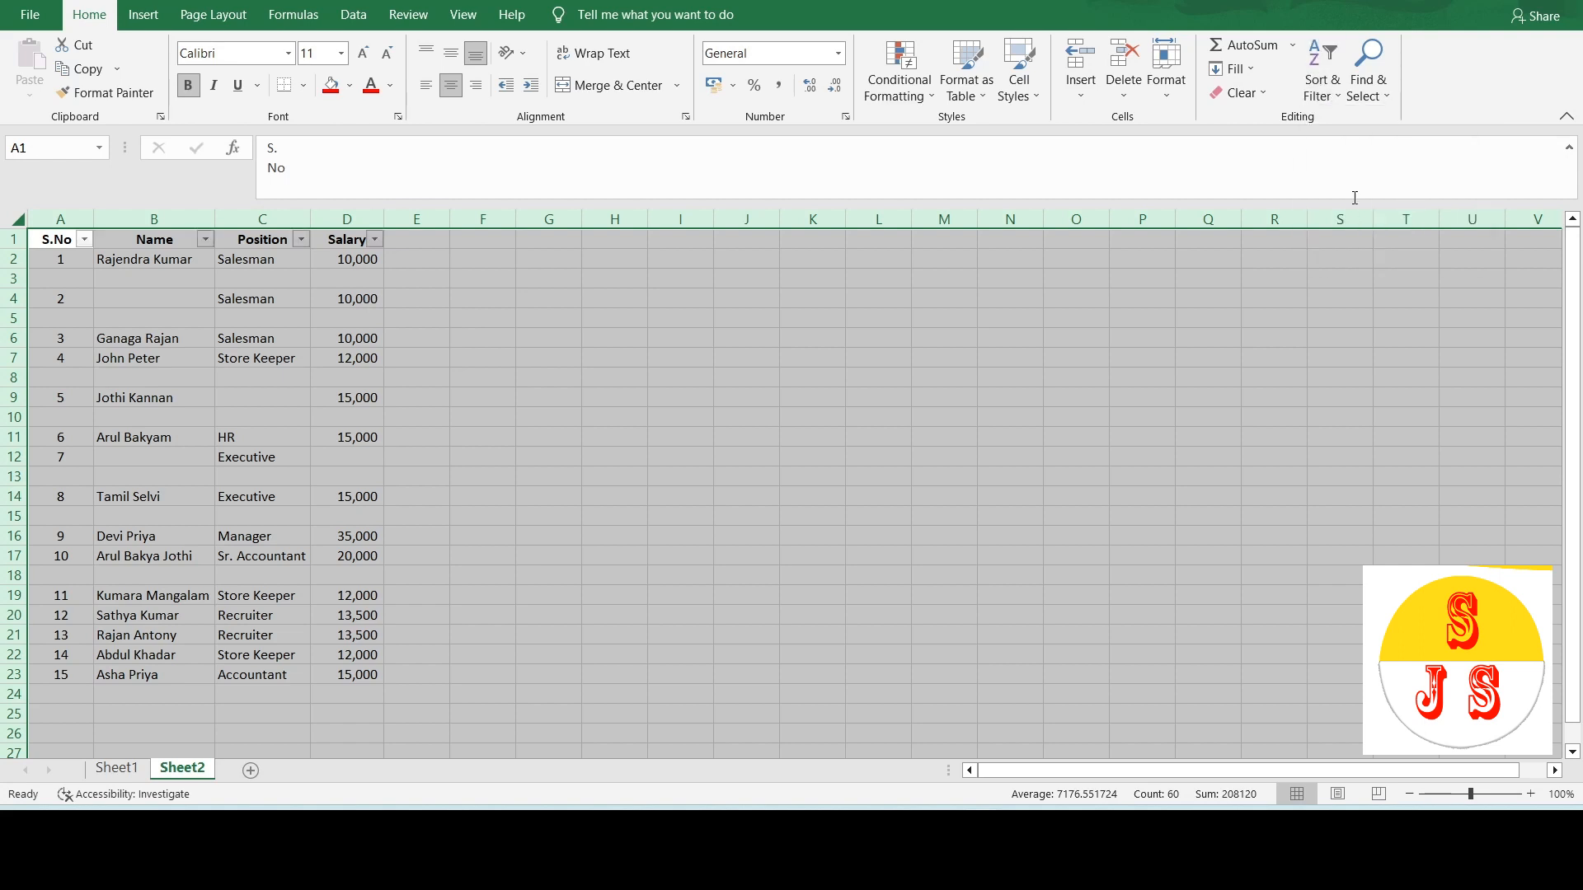
{"action": "left_click", "coordinate": [280, 338]}
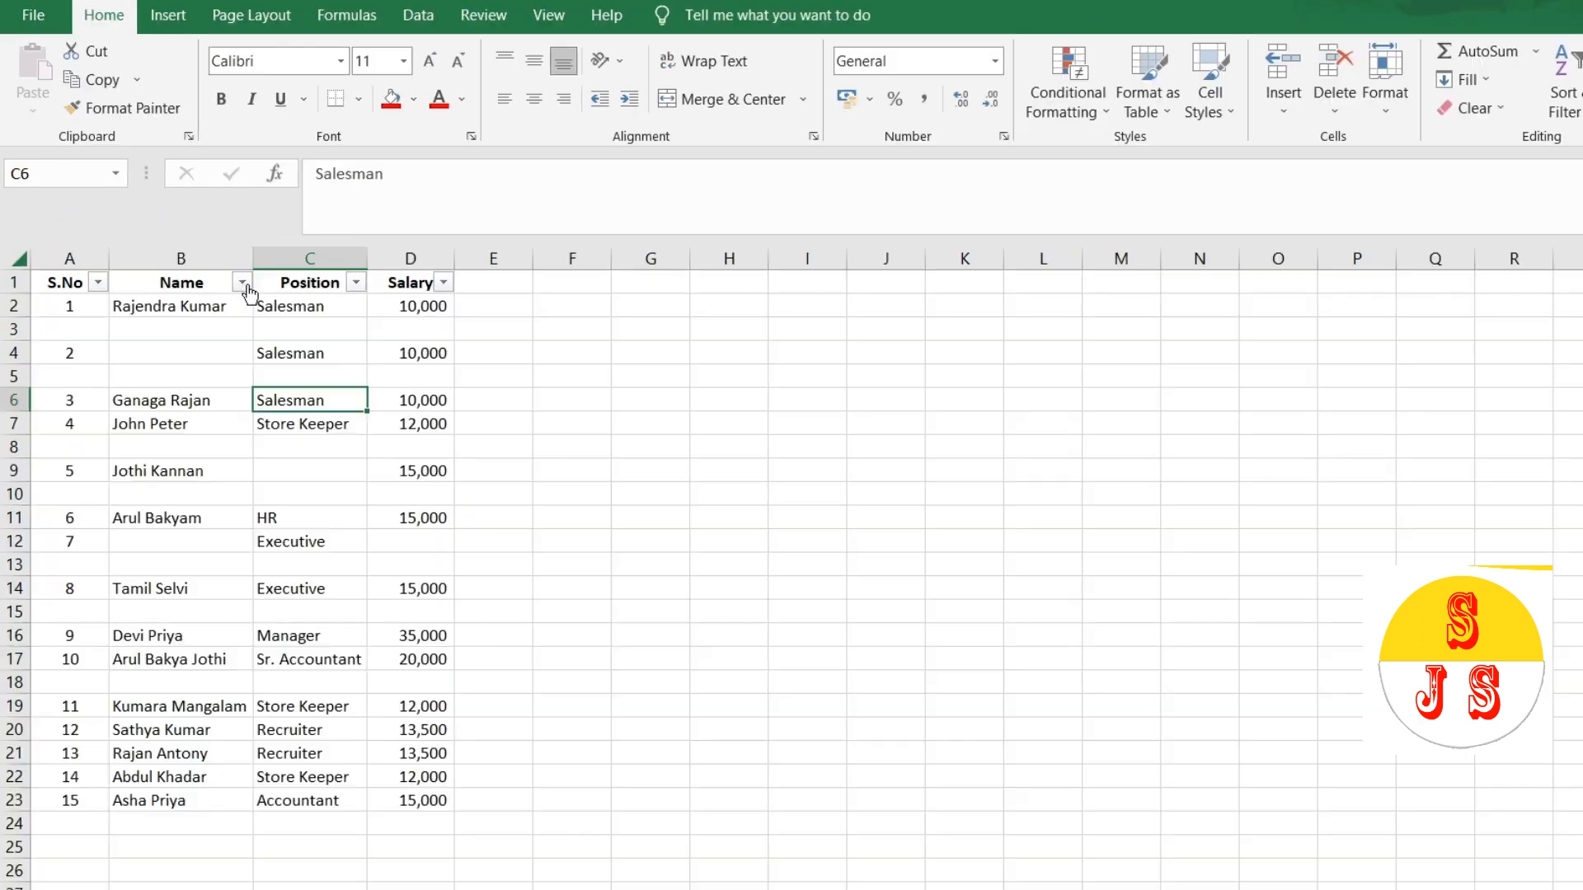
Filter the Name column to show only (Blanks).
{"action": "left_click", "coordinate": [242, 282]}
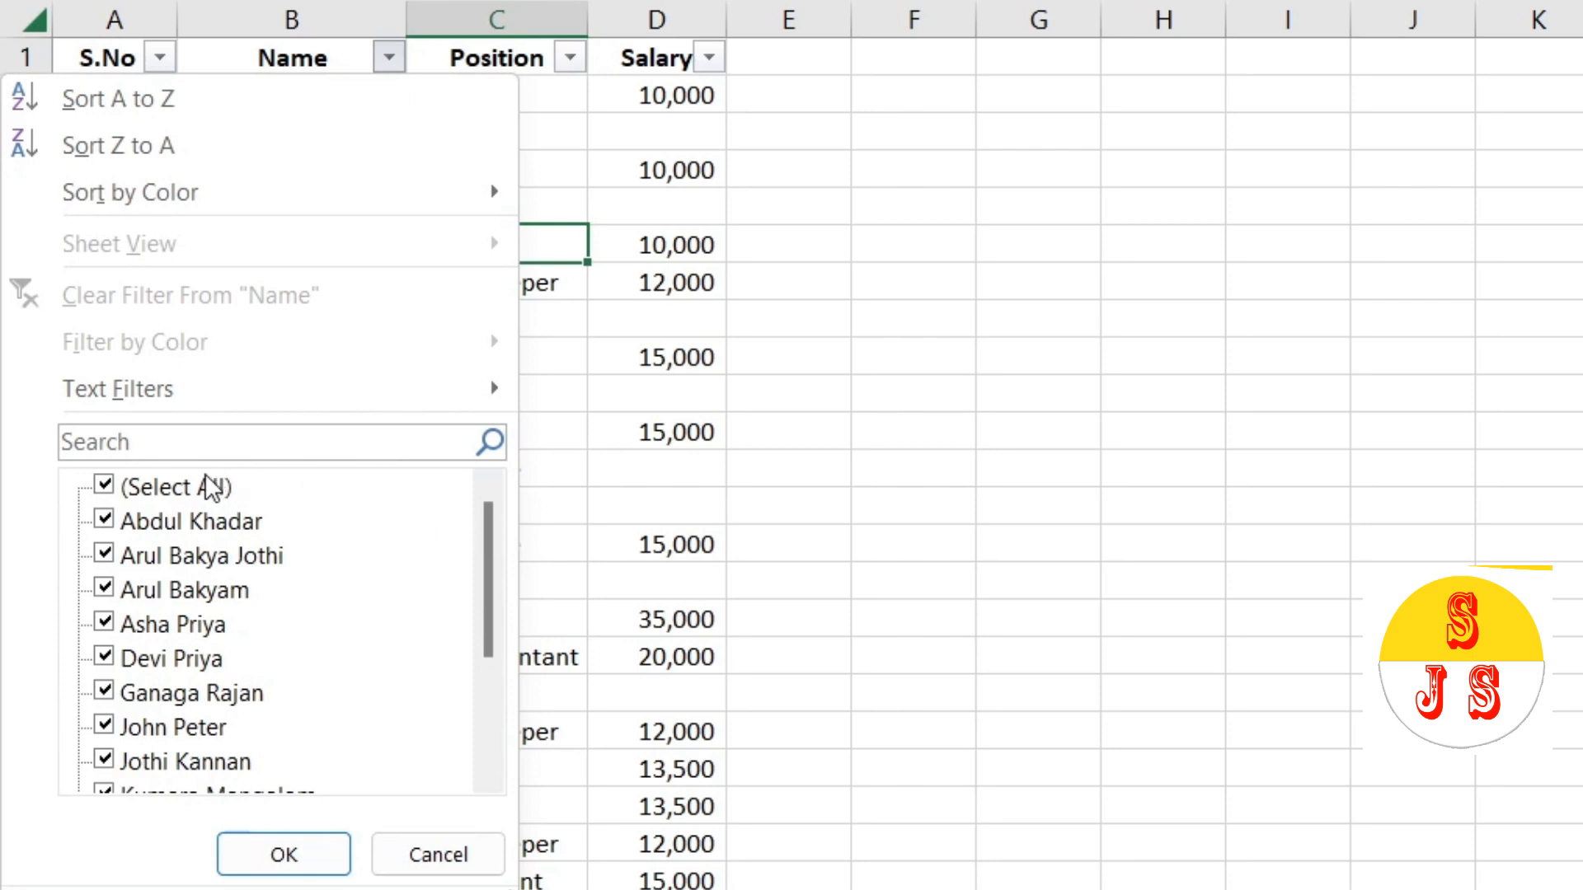
{"action": "left_click", "coordinate": [176, 488]}
{"action": "left_click_drag", "start_coordinate": [492, 549], "coordinate": [483, 704]}
{"action": "left_click", "coordinate": [162, 767]}
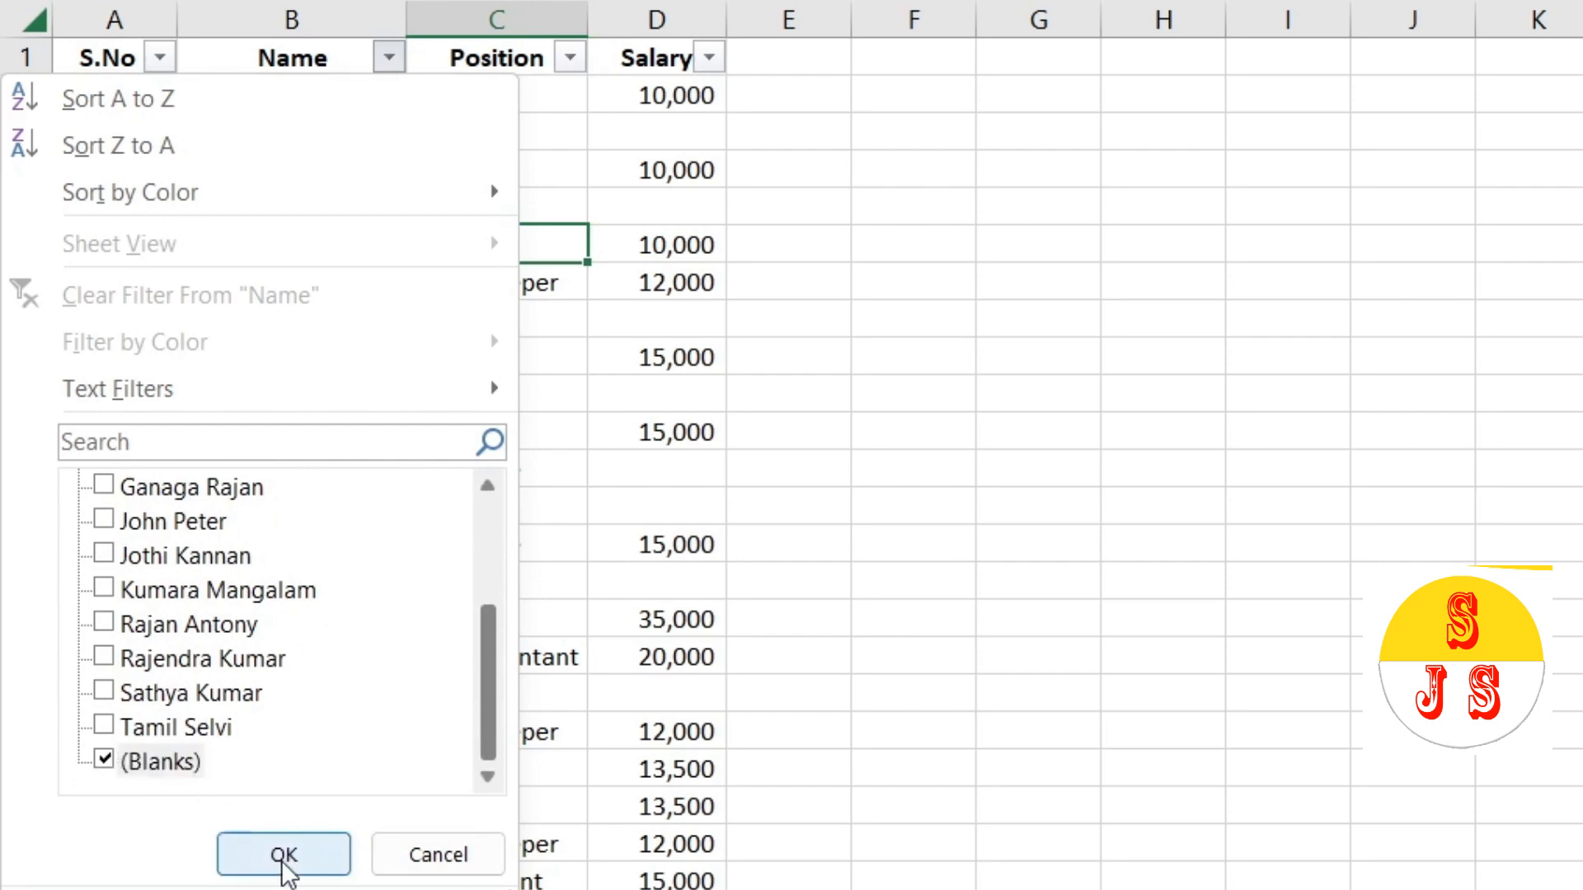
{"action": "left_click", "coordinate": [281, 858]}
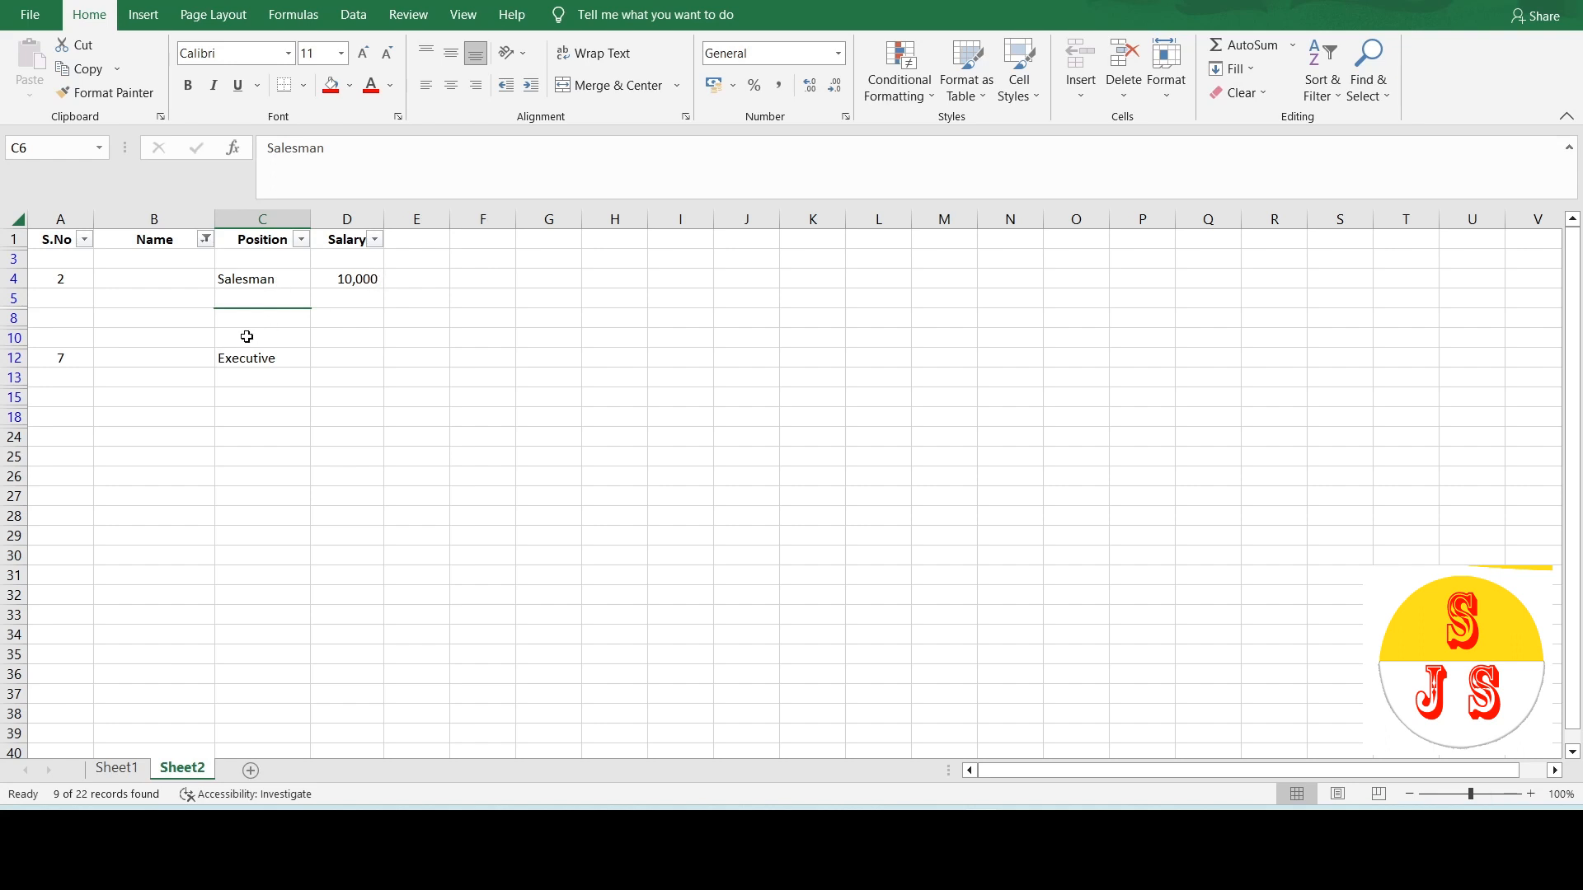
{"action": "left_click", "coordinate": [14, 279]}
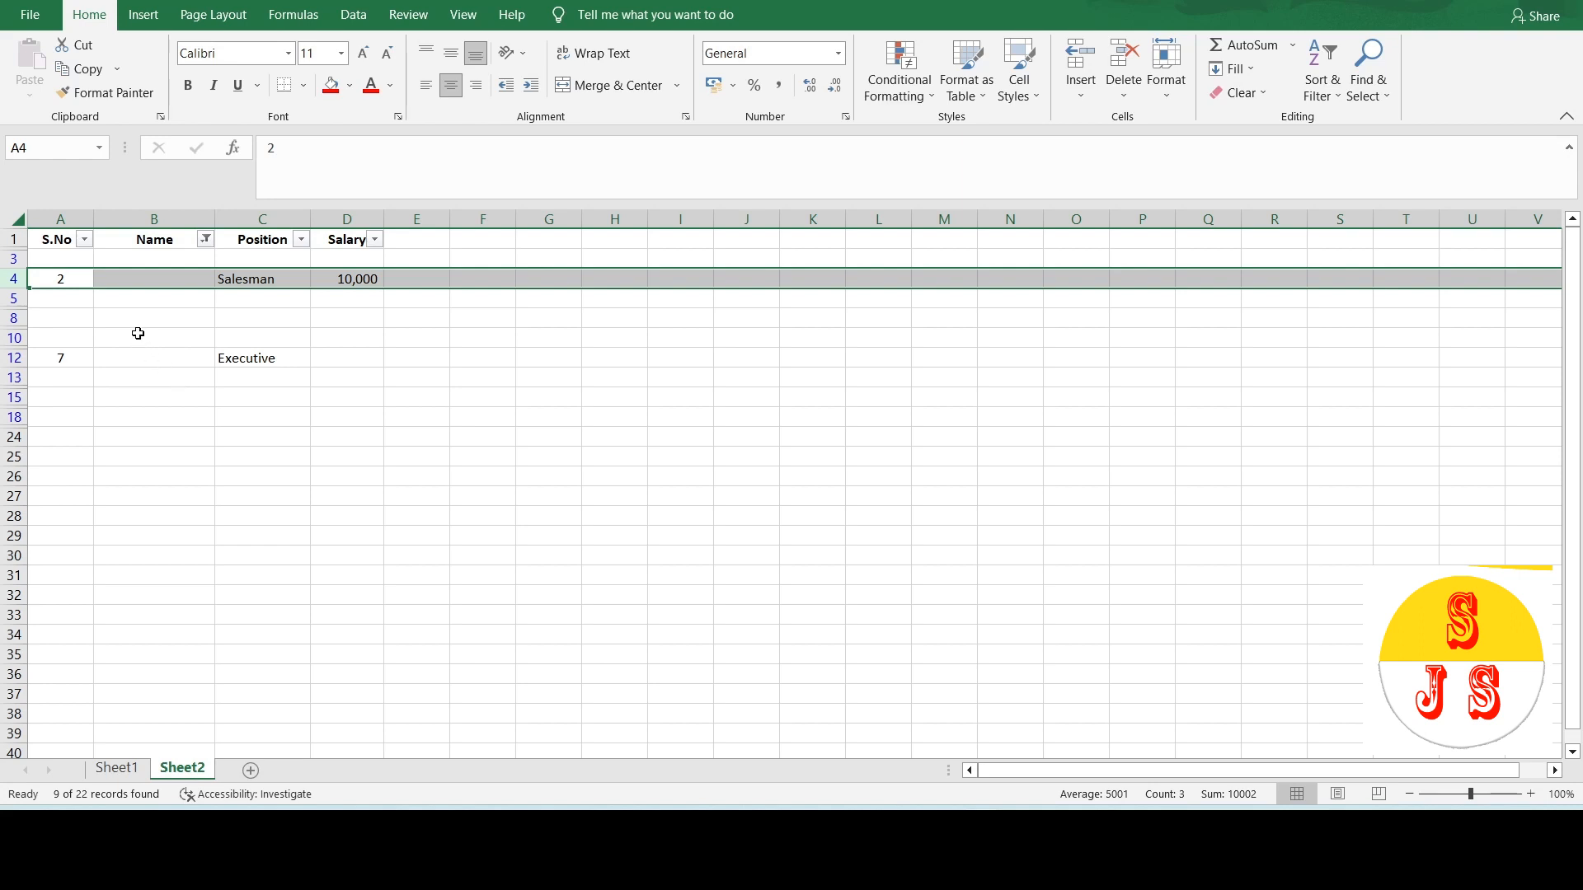
{"action": "left_click", "coordinate": [149, 298]}
{"action": "left_click", "coordinate": [84, 239]}
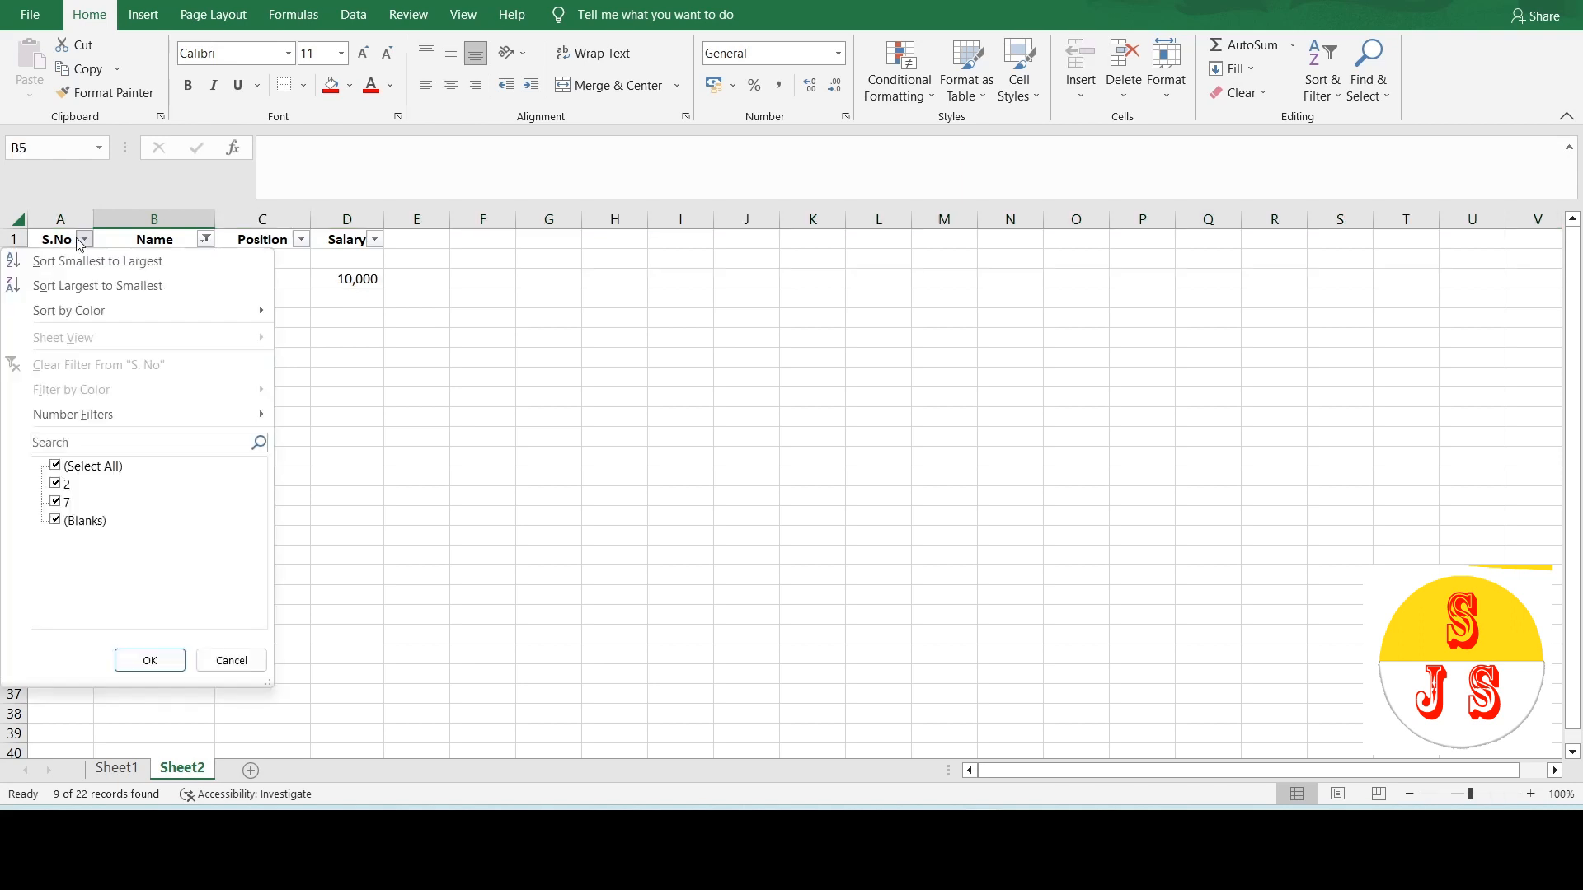
{"action": "left_click", "coordinate": [396, 349]}
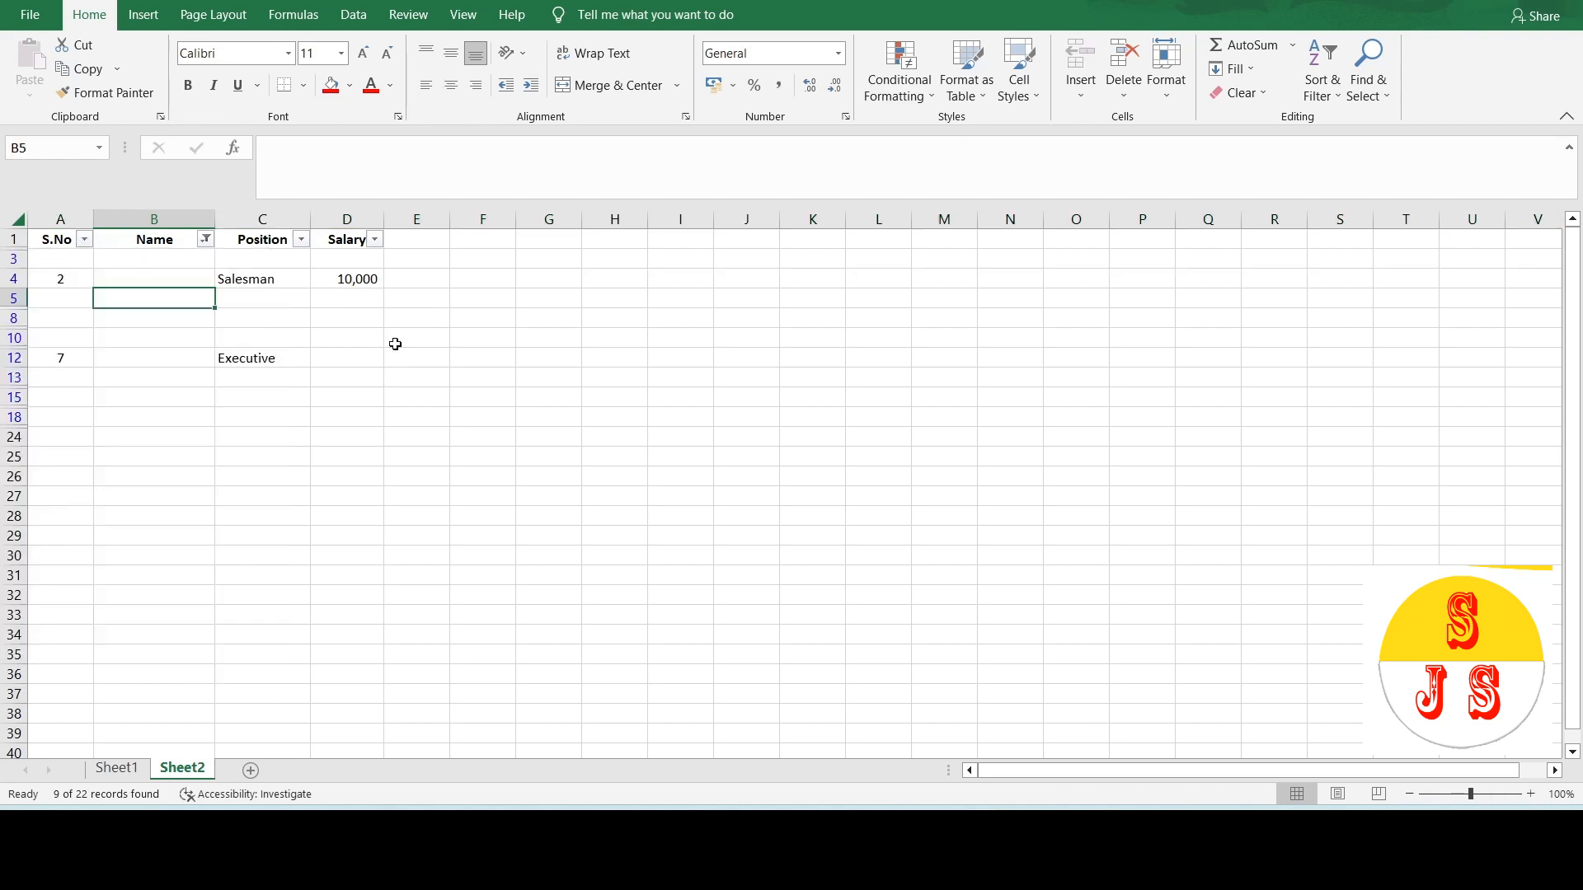
Fill the missing Name cells B4 and B12 and the missing Salary cell D12 with red.
{"action": "left_click", "coordinate": [170, 277]}
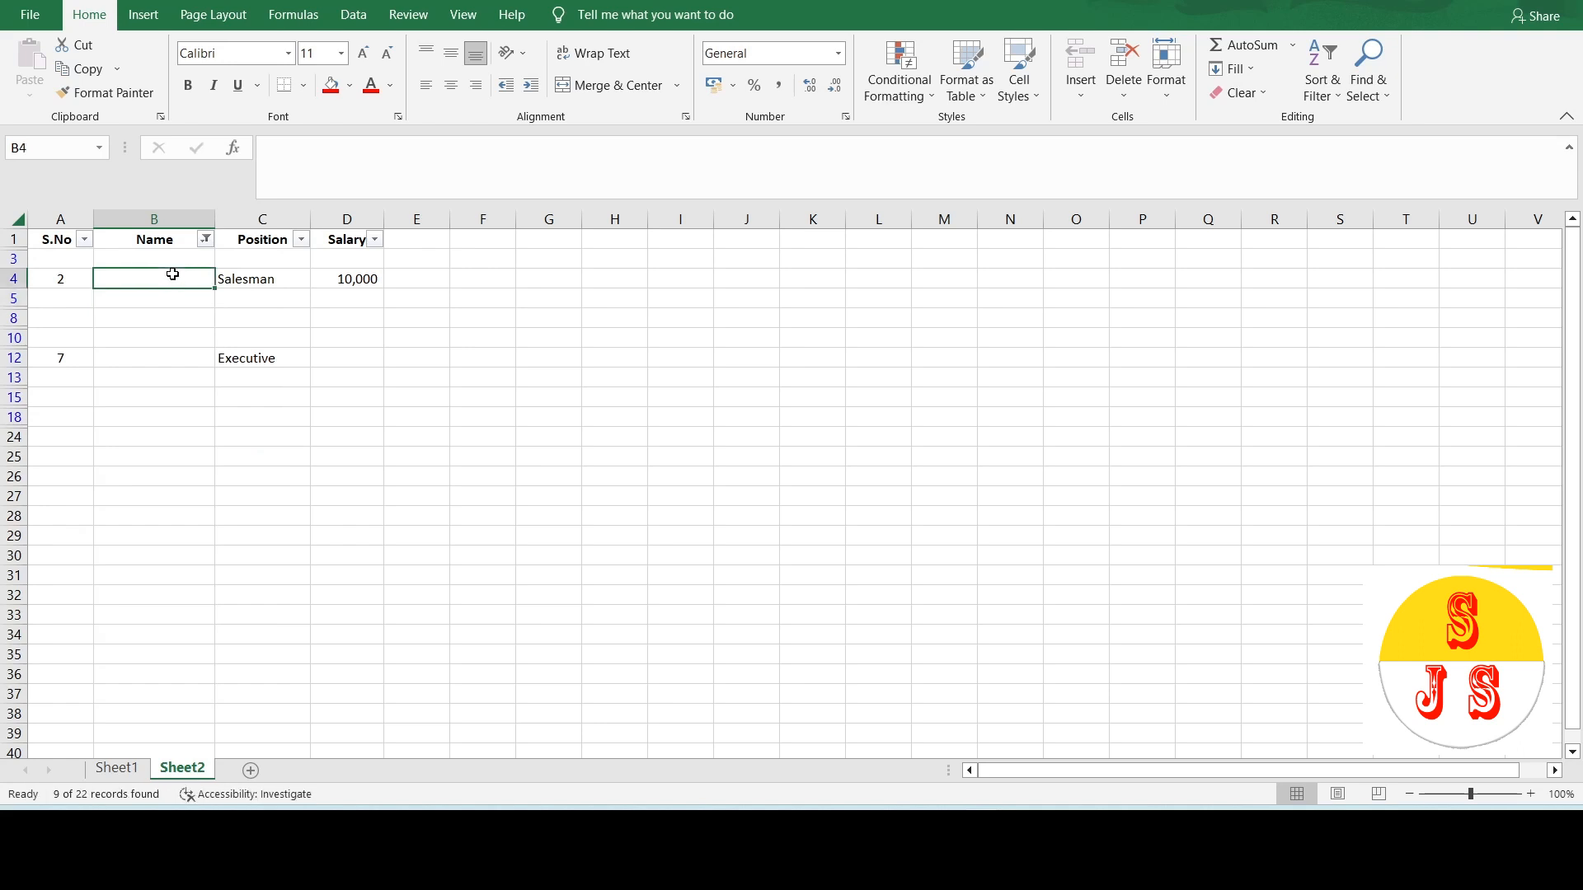
{"action": "left_click", "coordinate": [330, 84]}
{"action": "left_click", "coordinate": [190, 361]}
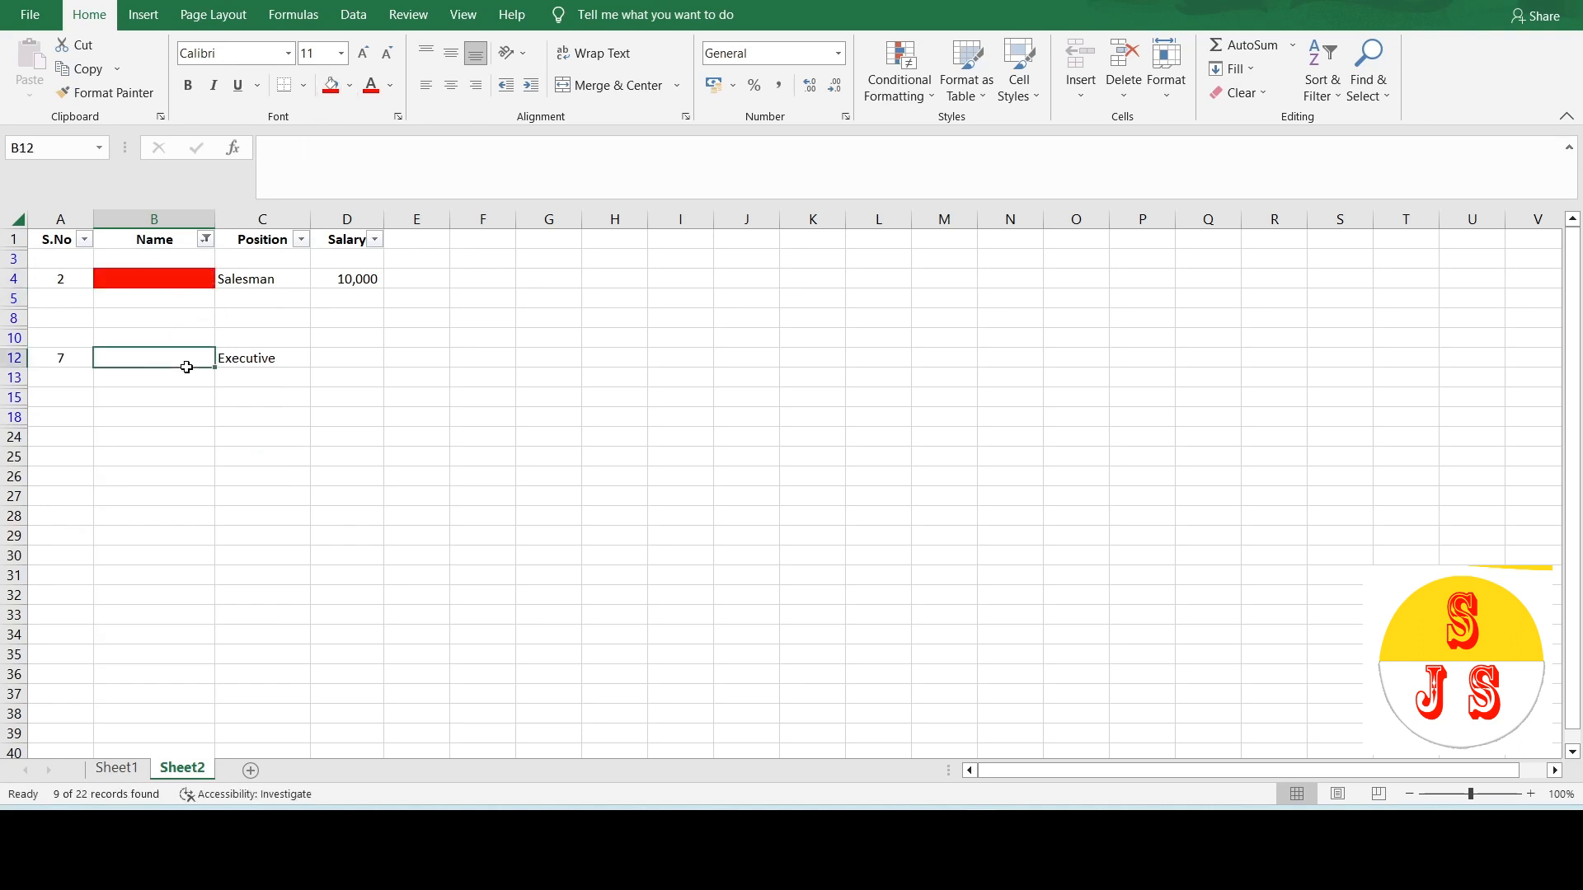
{"action": "left_click", "coordinate": [330, 87]}
{"action": "left_click", "coordinate": [346, 355]}
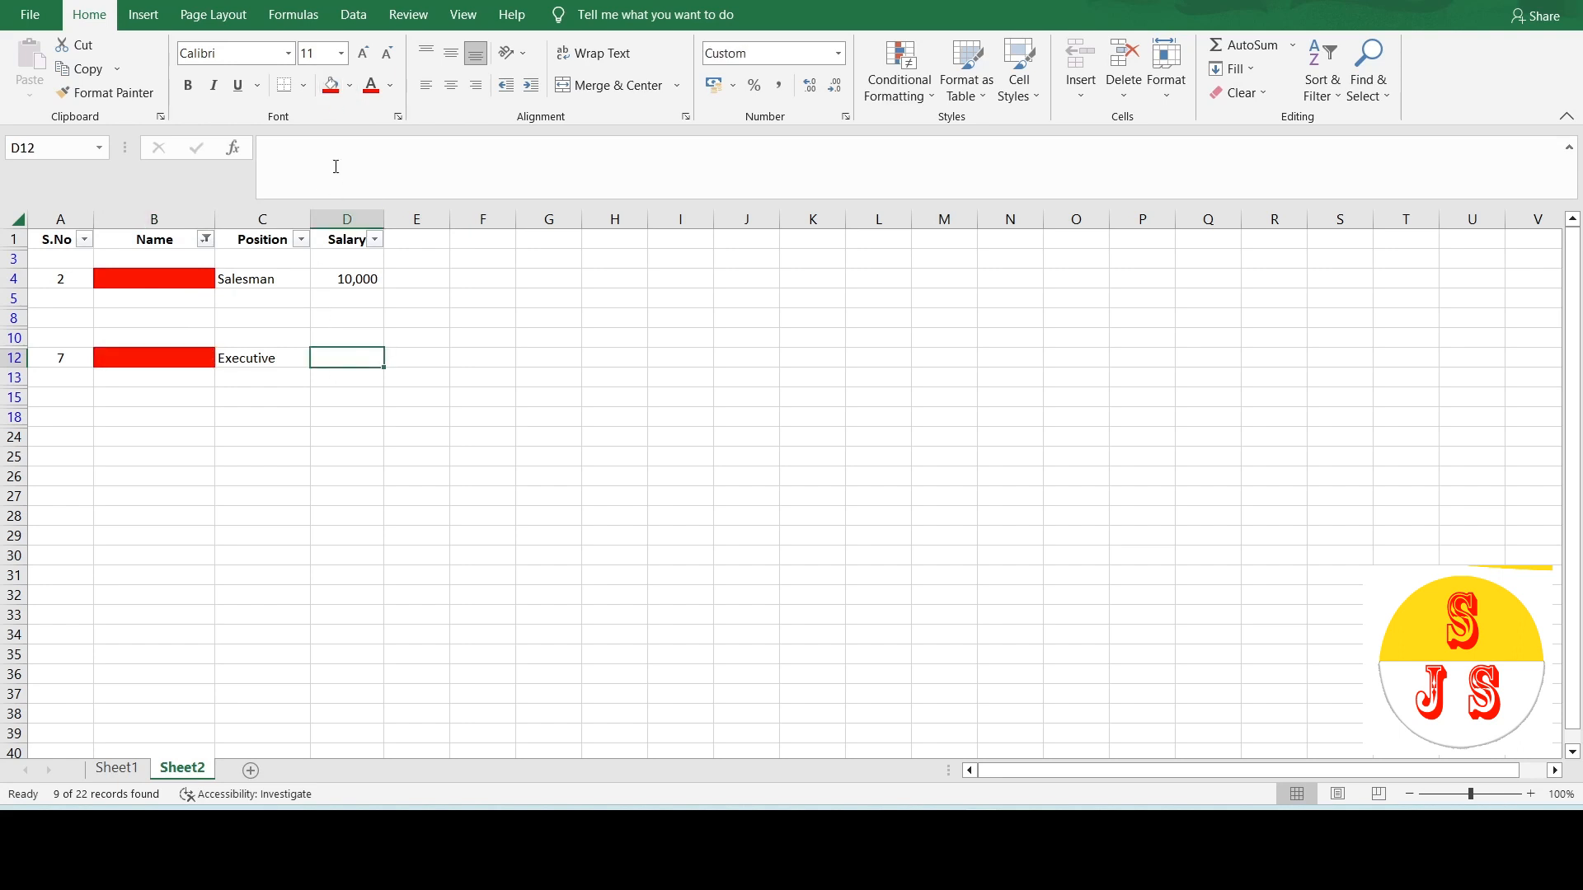
{"action": "left_click", "coordinate": [330, 84]}
{"action": "left_click", "coordinate": [182, 301]}
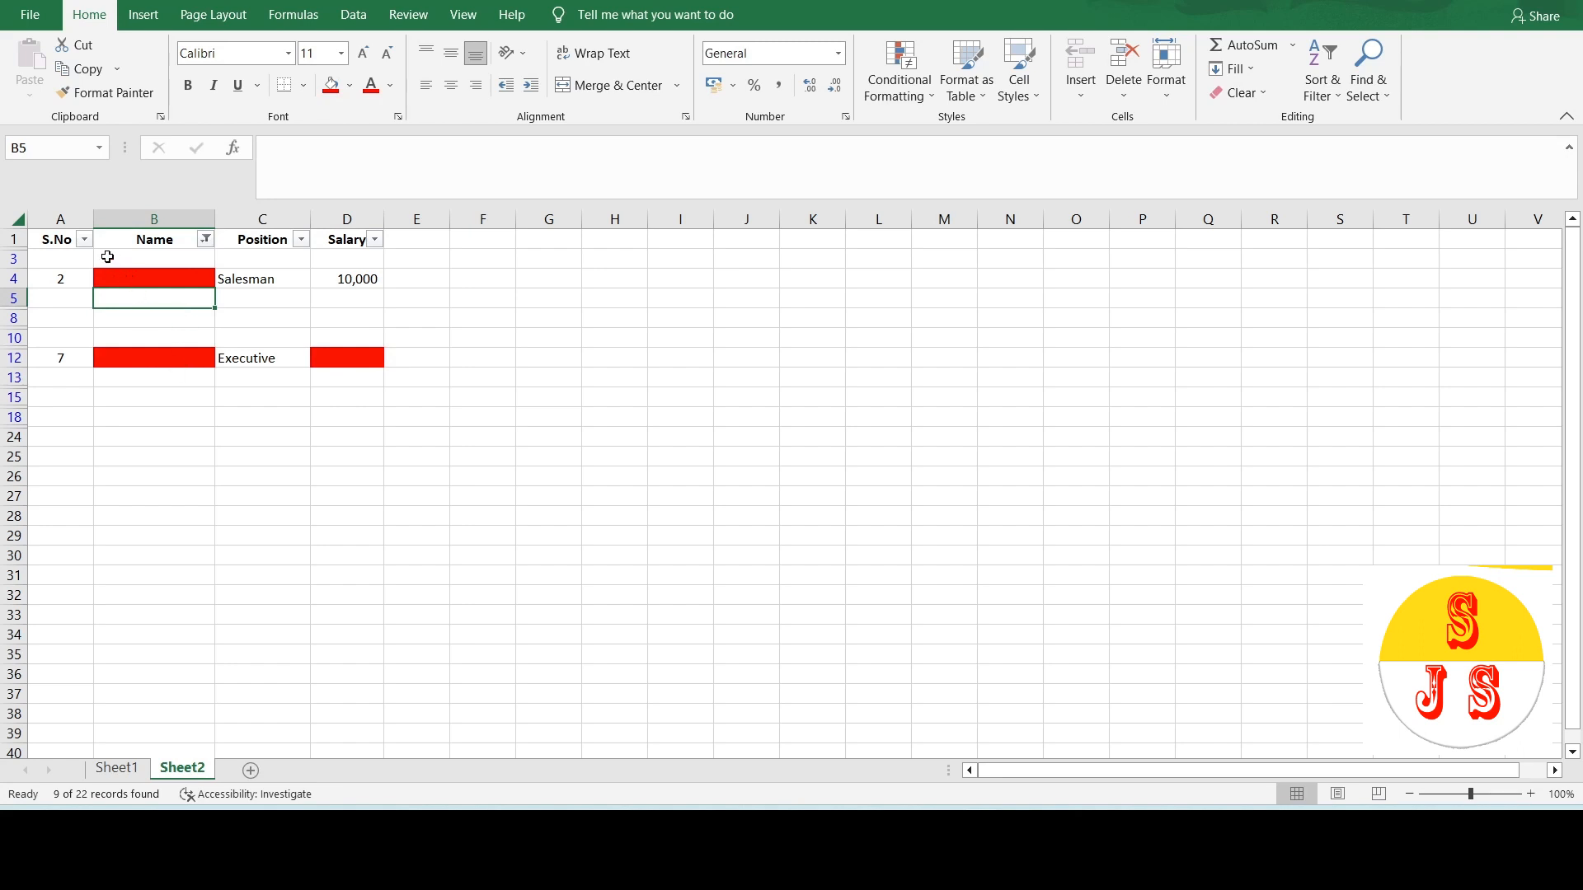
Filter the S.No column to show only (Blanks), excluding 2 and 7.
{"action": "left_click", "coordinate": [84, 239]}
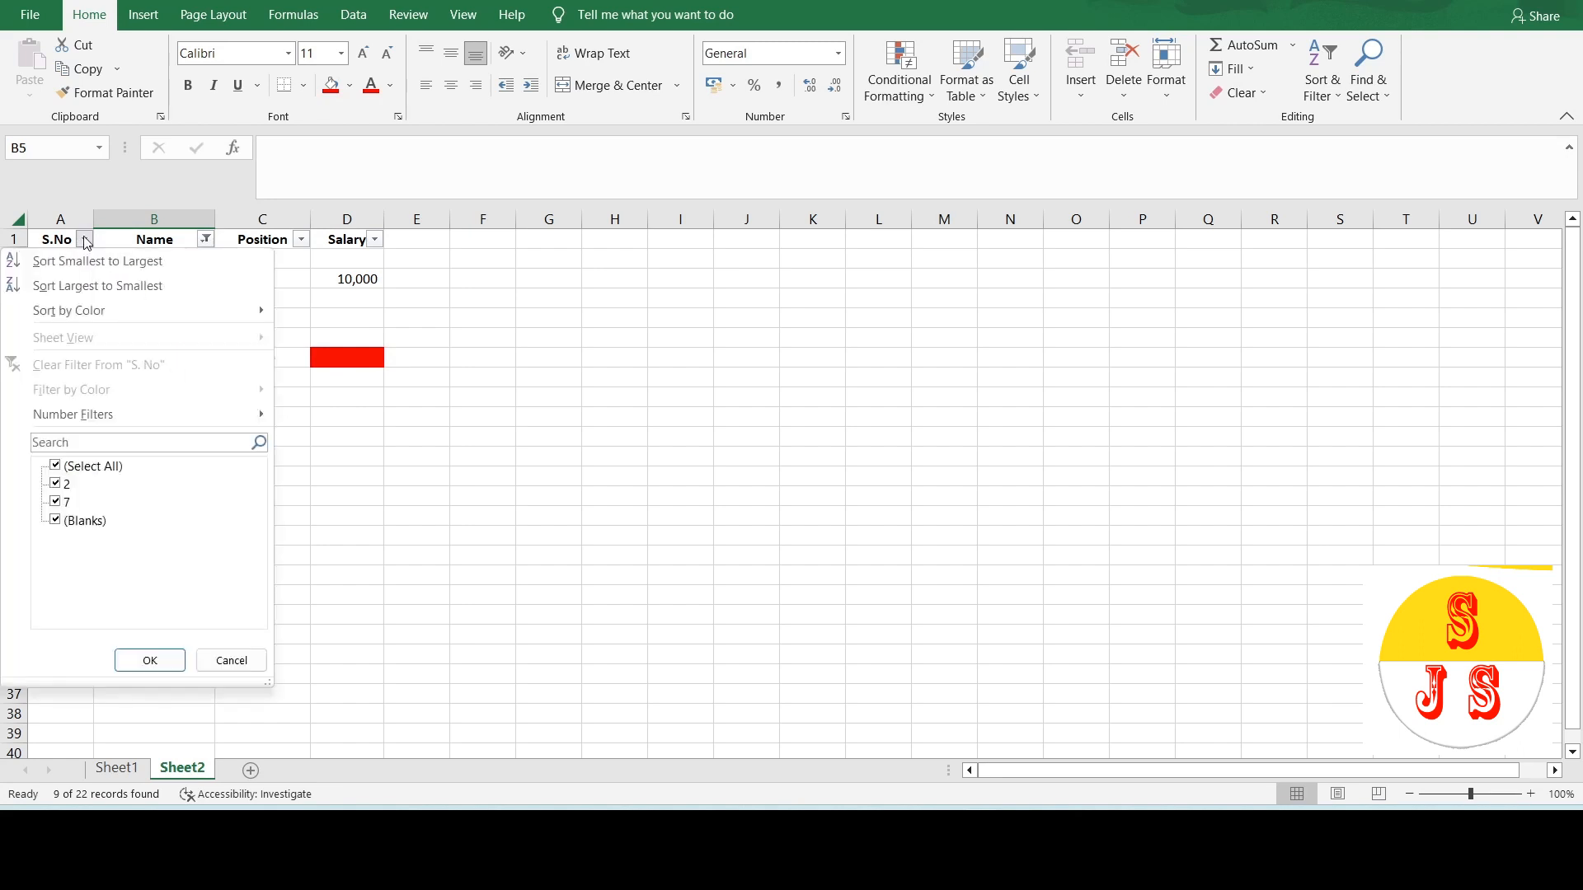
{"action": "left_click", "coordinate": [61, 488]}
{"action": "left_click", "coordinate": [60, 484]}
{"action": "left_click", "coordinate": [59, 502]}
{"action": "left_click", "coordinate": [140, 657]}
Check which filter values remain in the Position and Salary columns.
{"action": "left_click", "coordinate": [301, 239]}
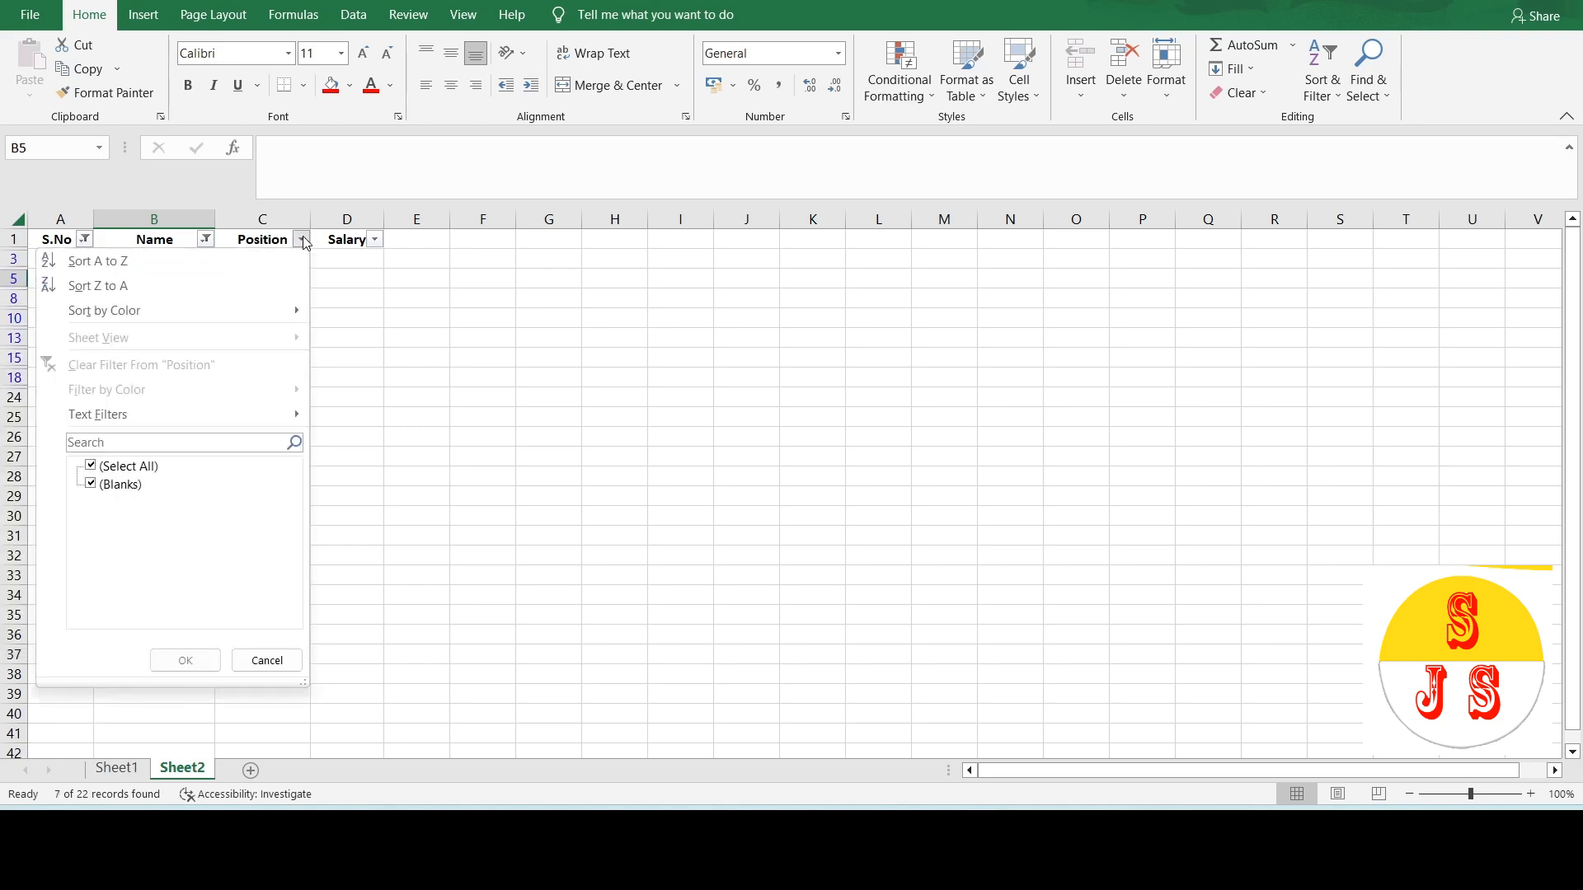
{"action": "left_click", "coordinate": [378, 242]}
{"action": "left_click", "coordinate": [376, 242]}
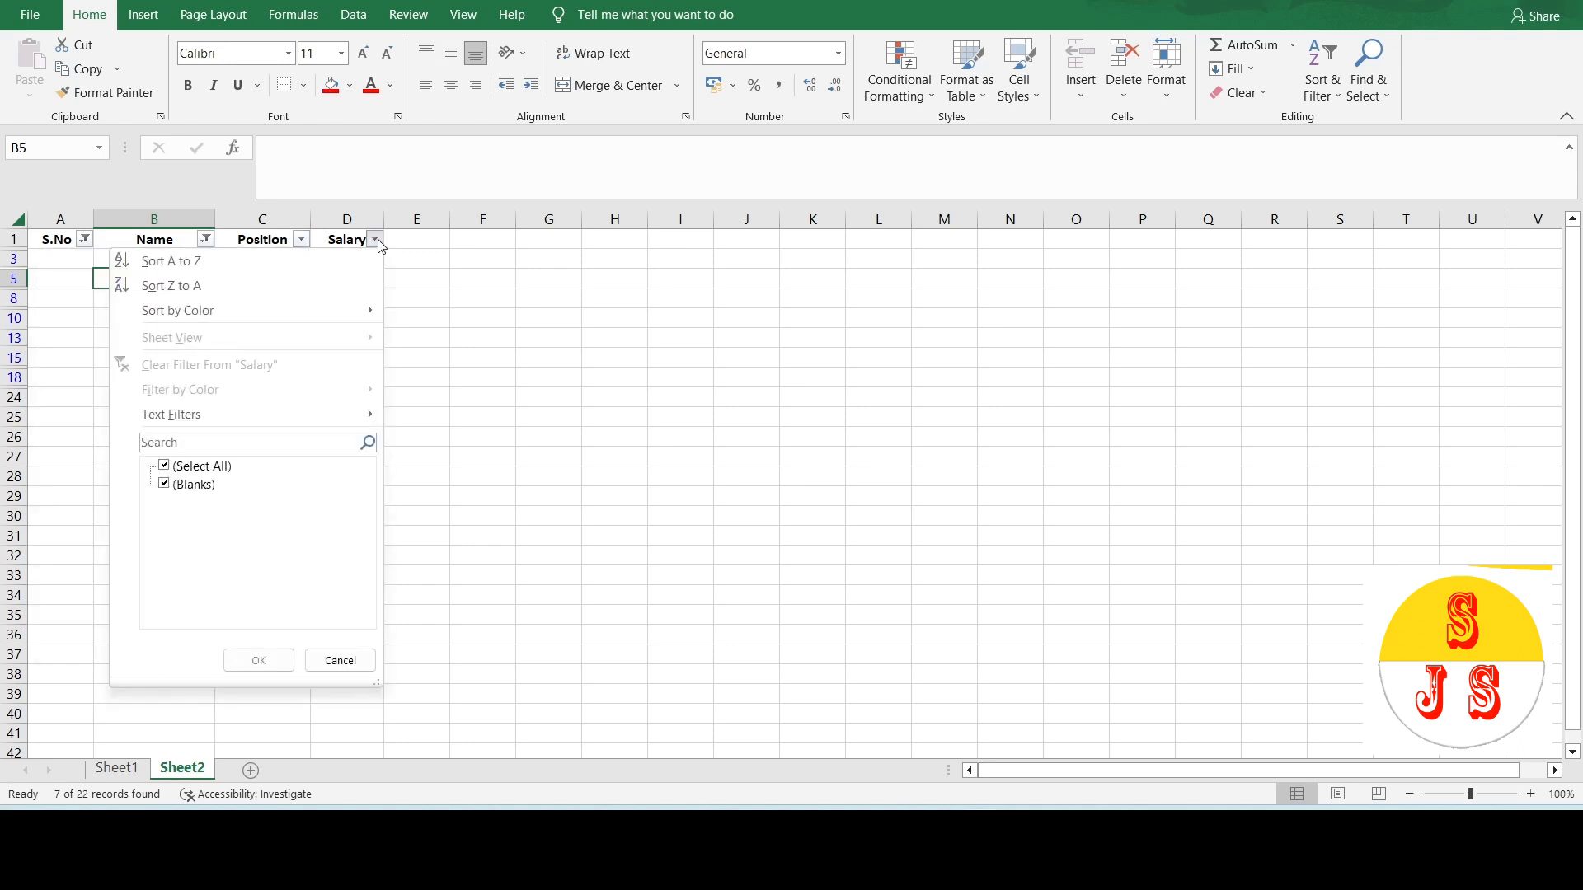
Delete the filtered empty rows between row 3 and row 18 on Sheet2.
{"action": "left_click", "coordinate": [423, 350]}
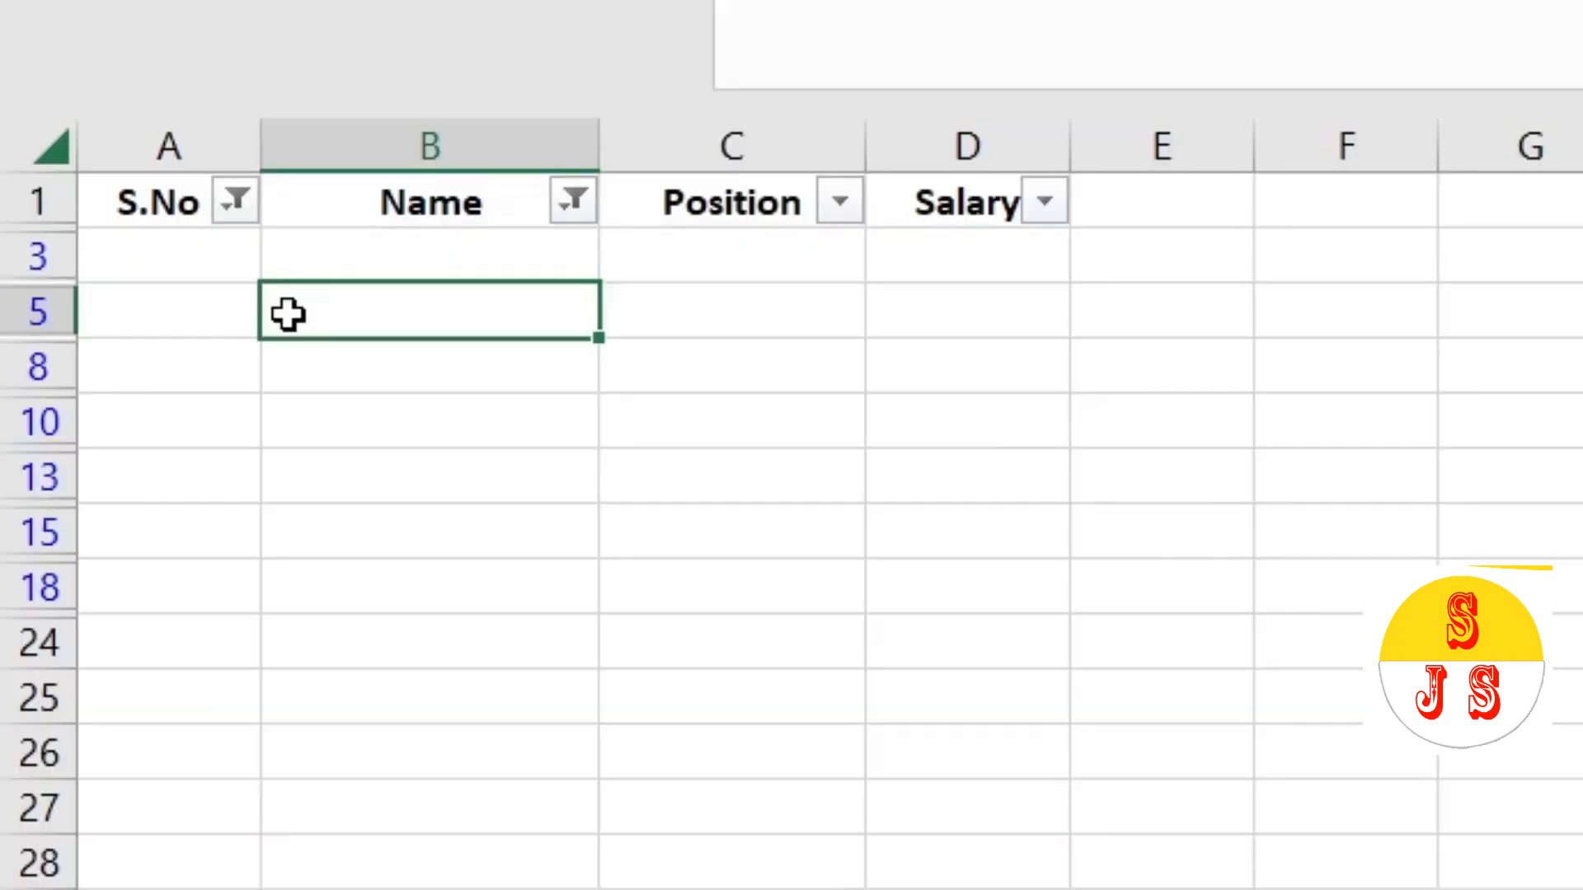
{"action": "left_click", "coordinate": [463, 816]}
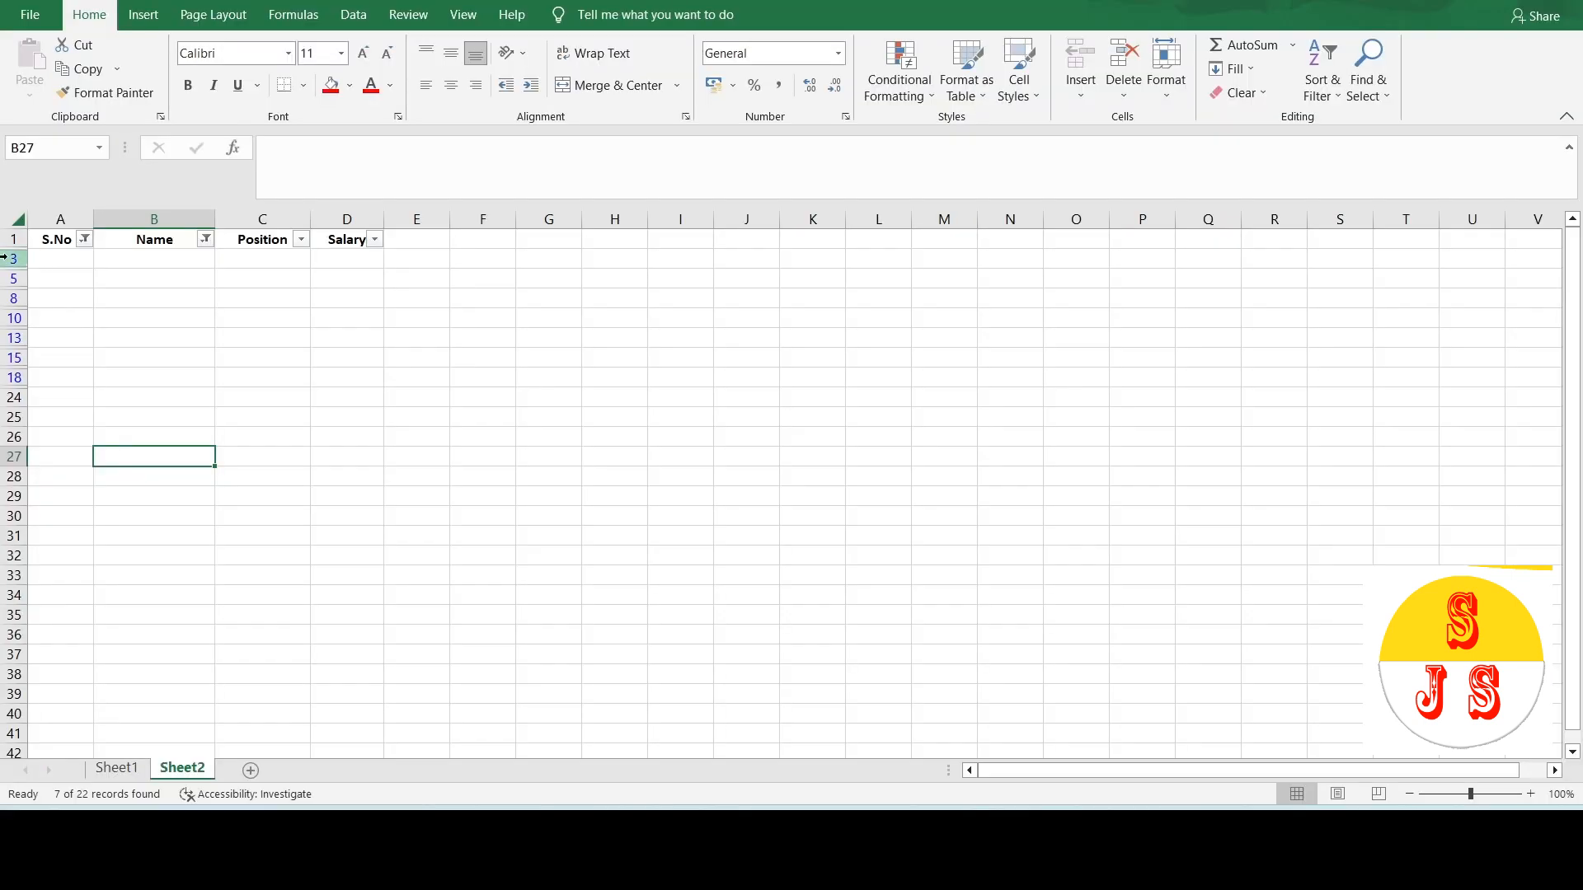
{"action": "left_click_drag", "start_coordinate": [4, 258], "coordinate": [10, 379]}
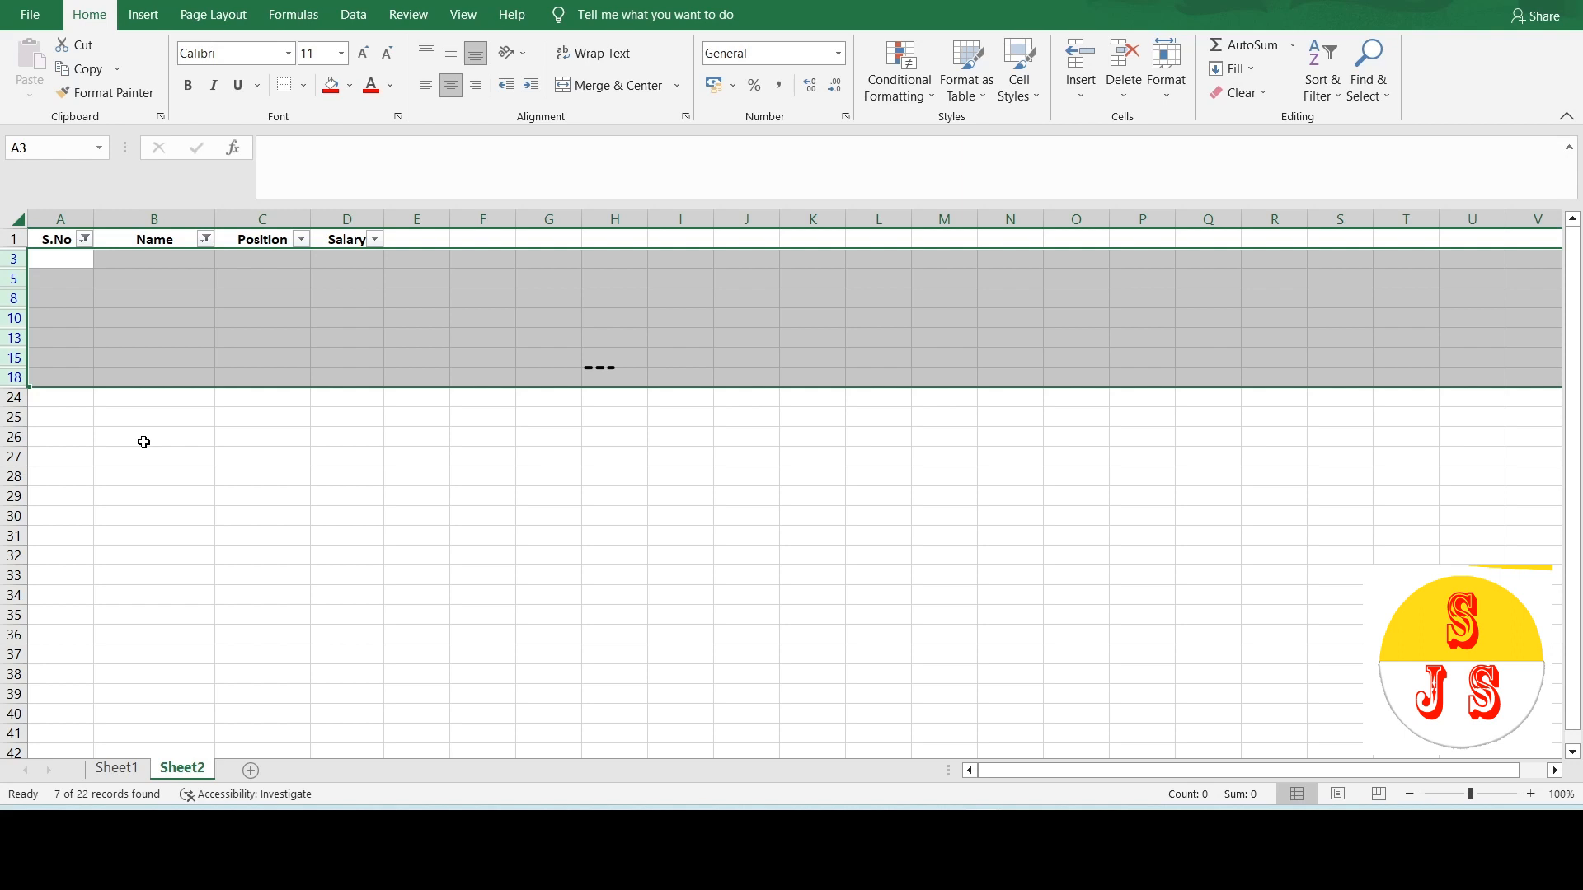
{"action": "key", "text": "ctrl+minus"}
{"action": "left_click", "coordinate": [165, 410]}
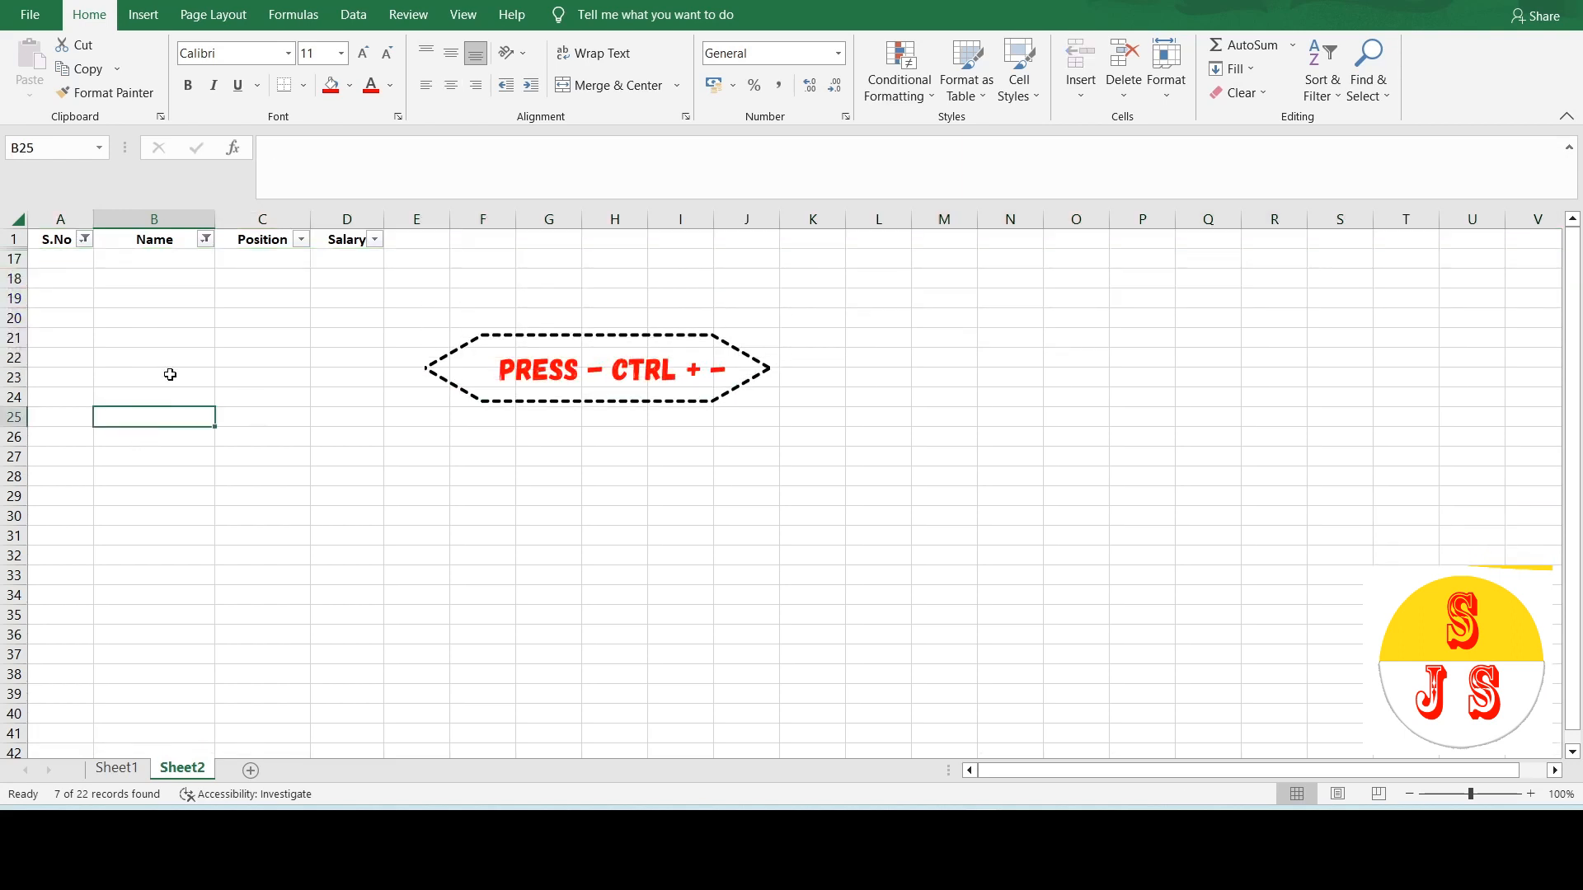
Reset the S.No and Name filters to include all values so every remaining record is displayed.
{"action": "left_click", "coordinate": [206, 240]}
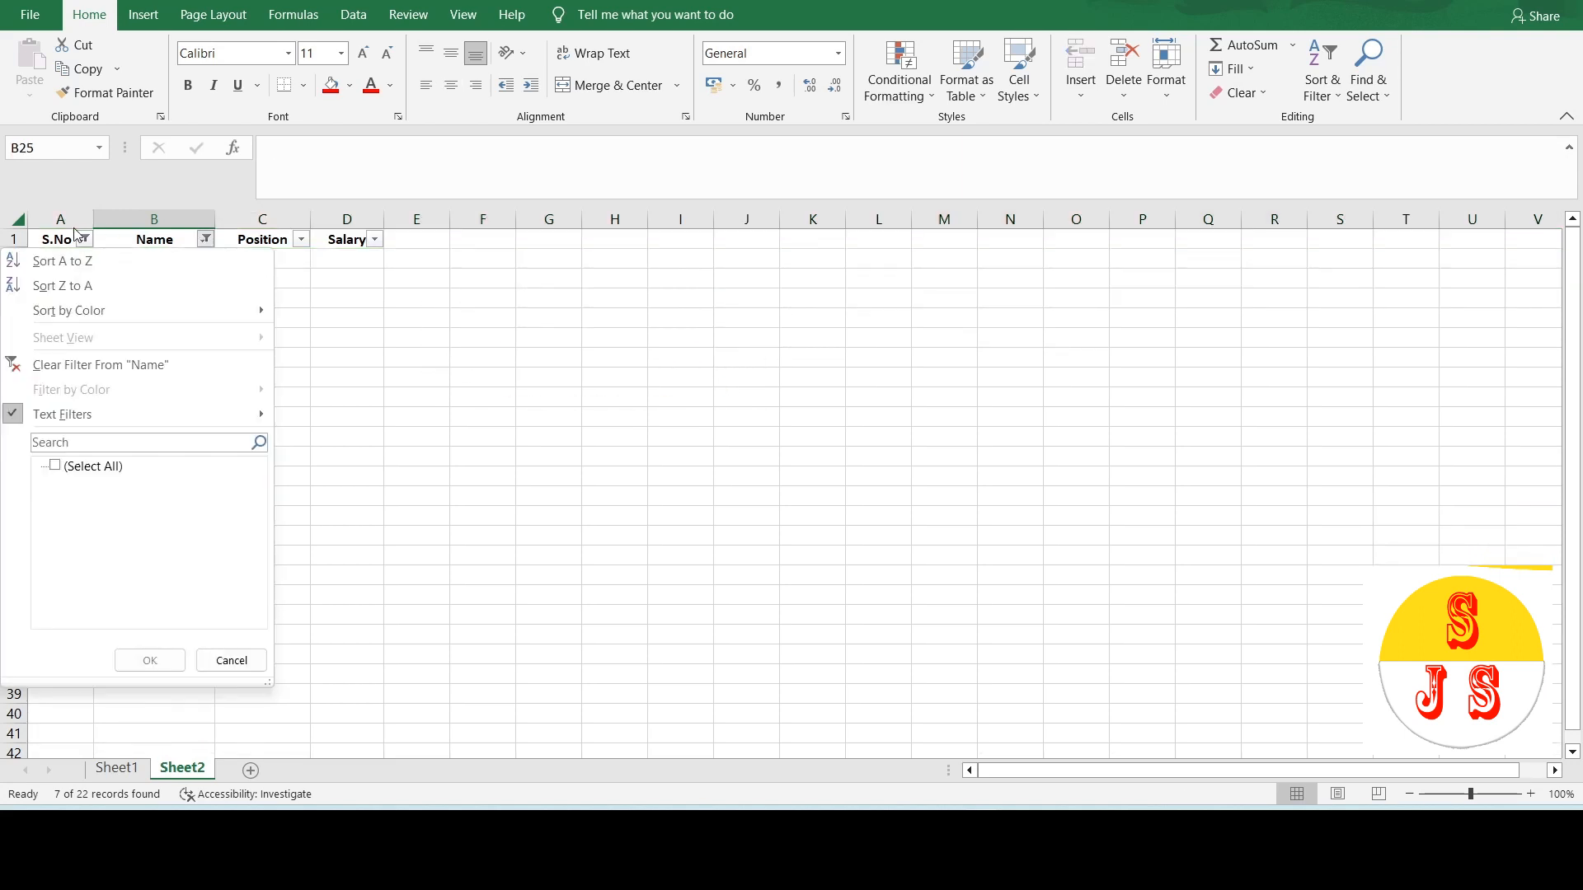
{"action": "left_click", "coordinate": [83, 240]}
{"action": "left_click", "coordinate": [84, 240]}
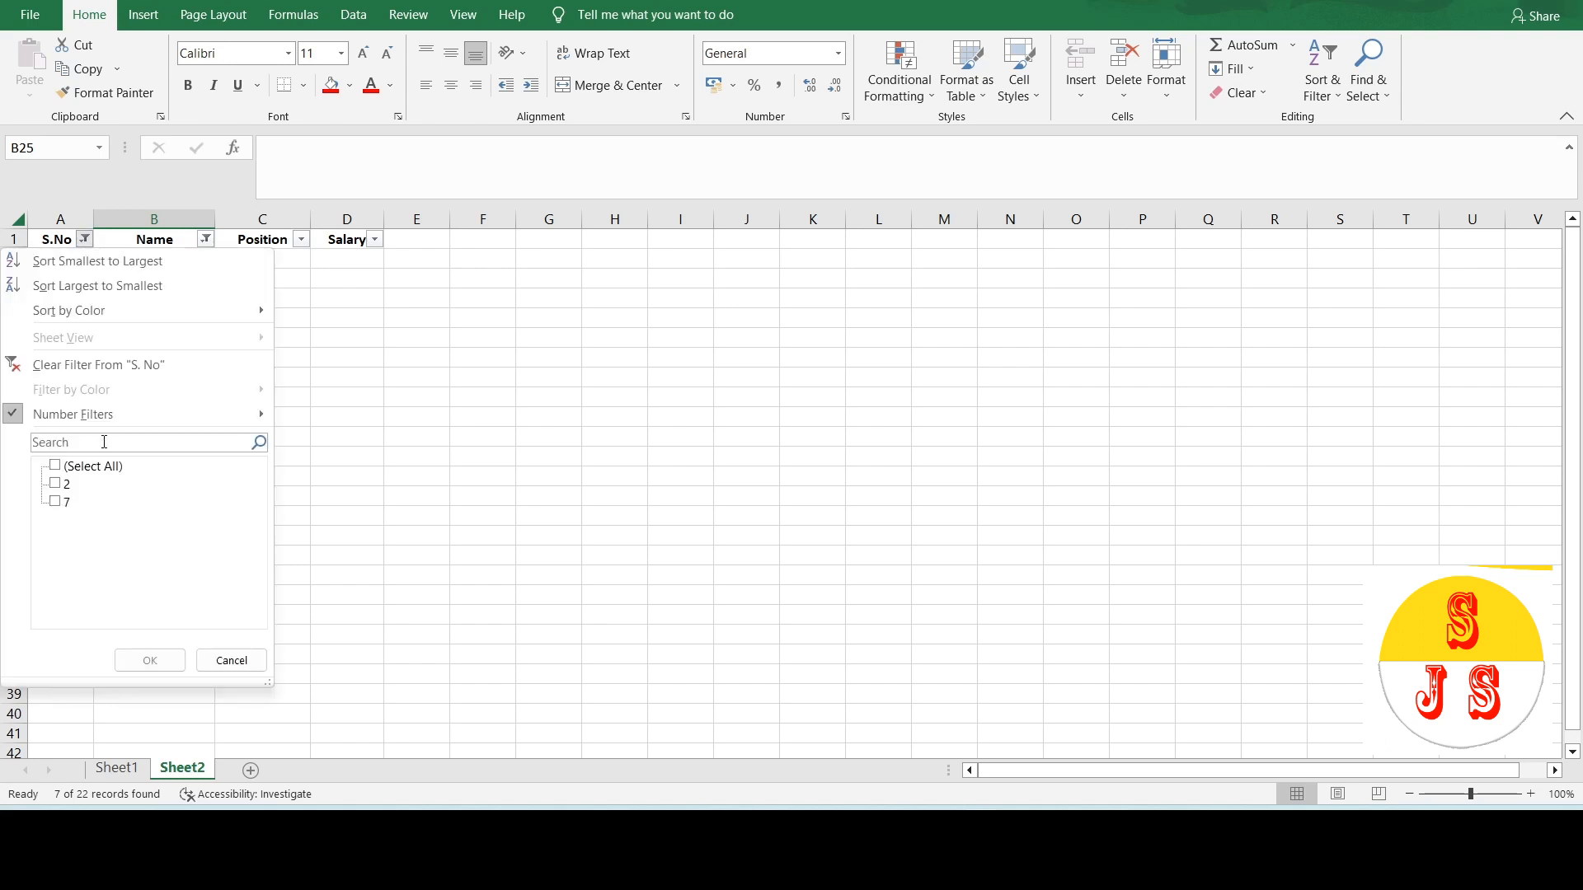
{"action": "left_click", "coordinate": [95, 467]}
{"action": "left_click", "coordinate": [153, 662]}
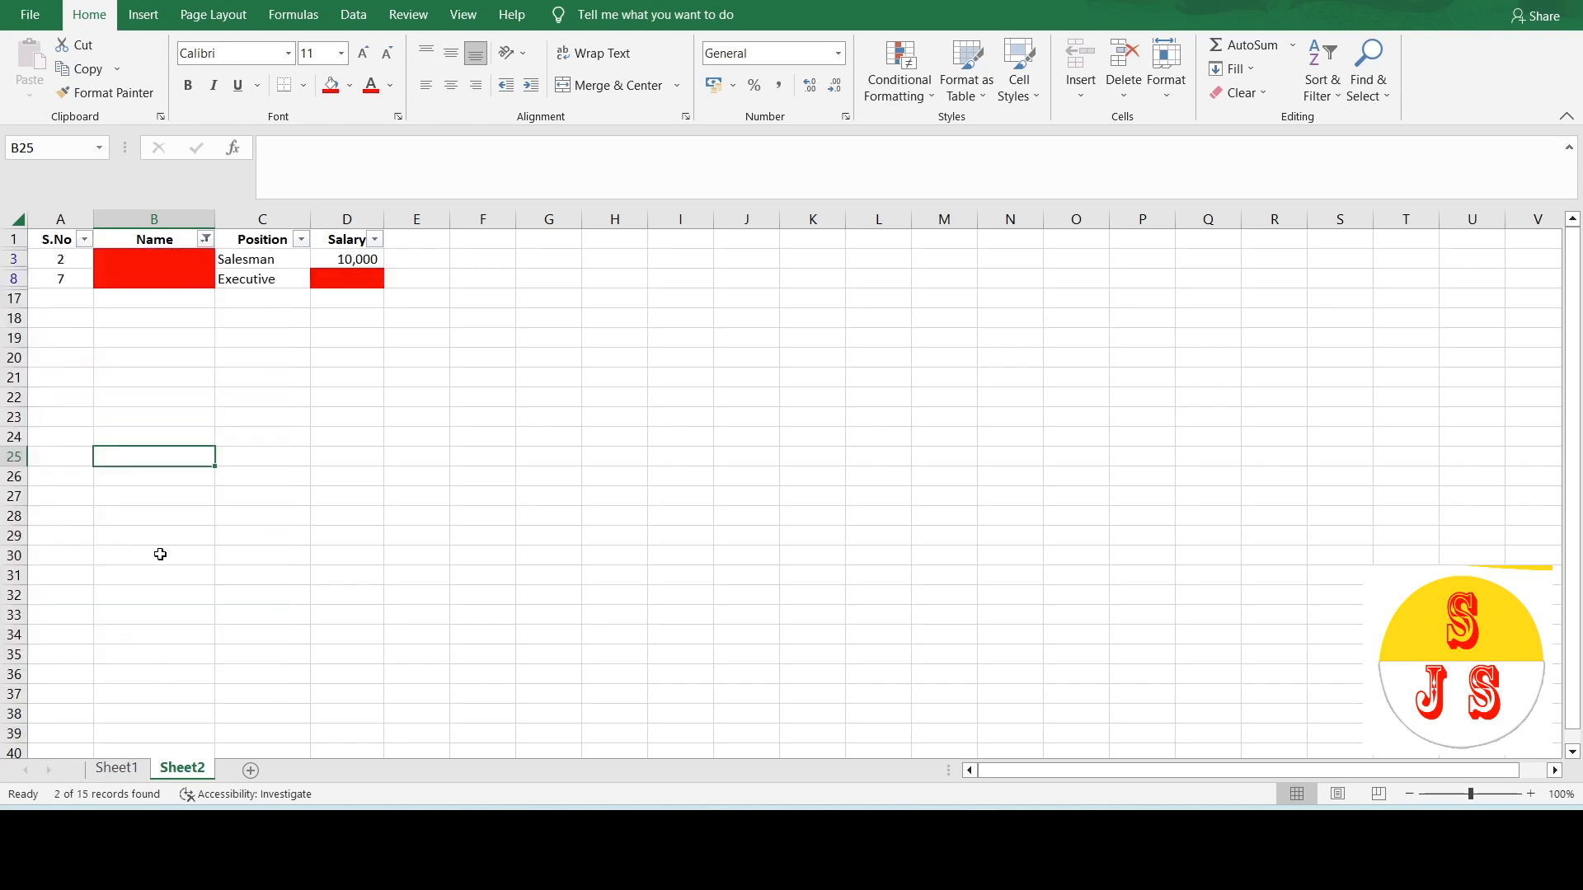
{"action": "left_click", "coordinate": [206, 240]}
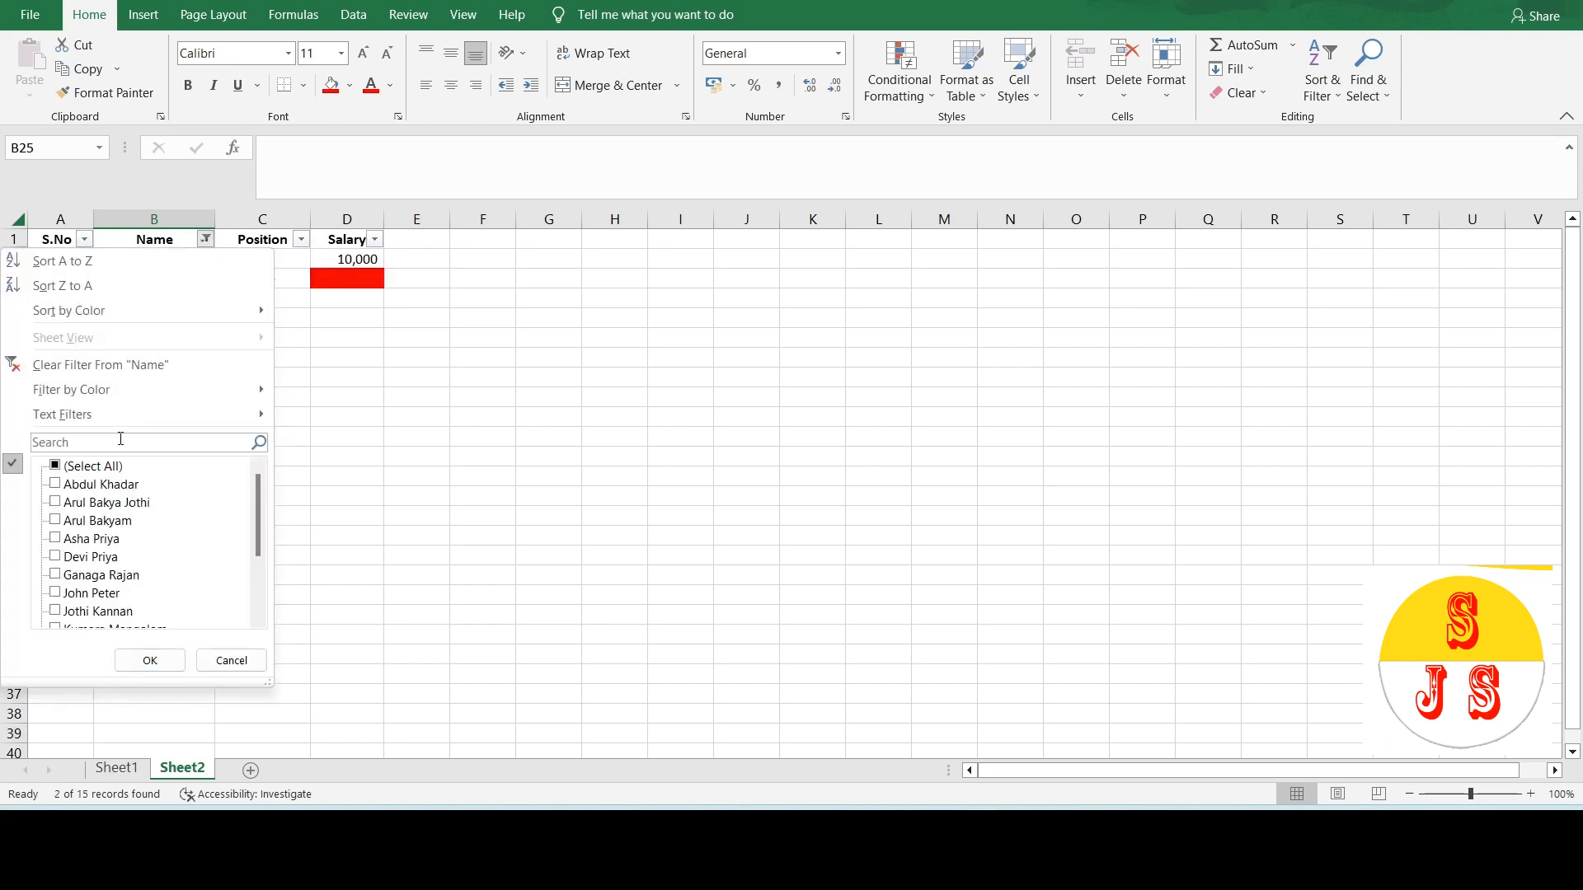
{"action": "left_click", "coordinate": [92, 467]}
{"action": "left_click", "coordinate": [155, 663]}
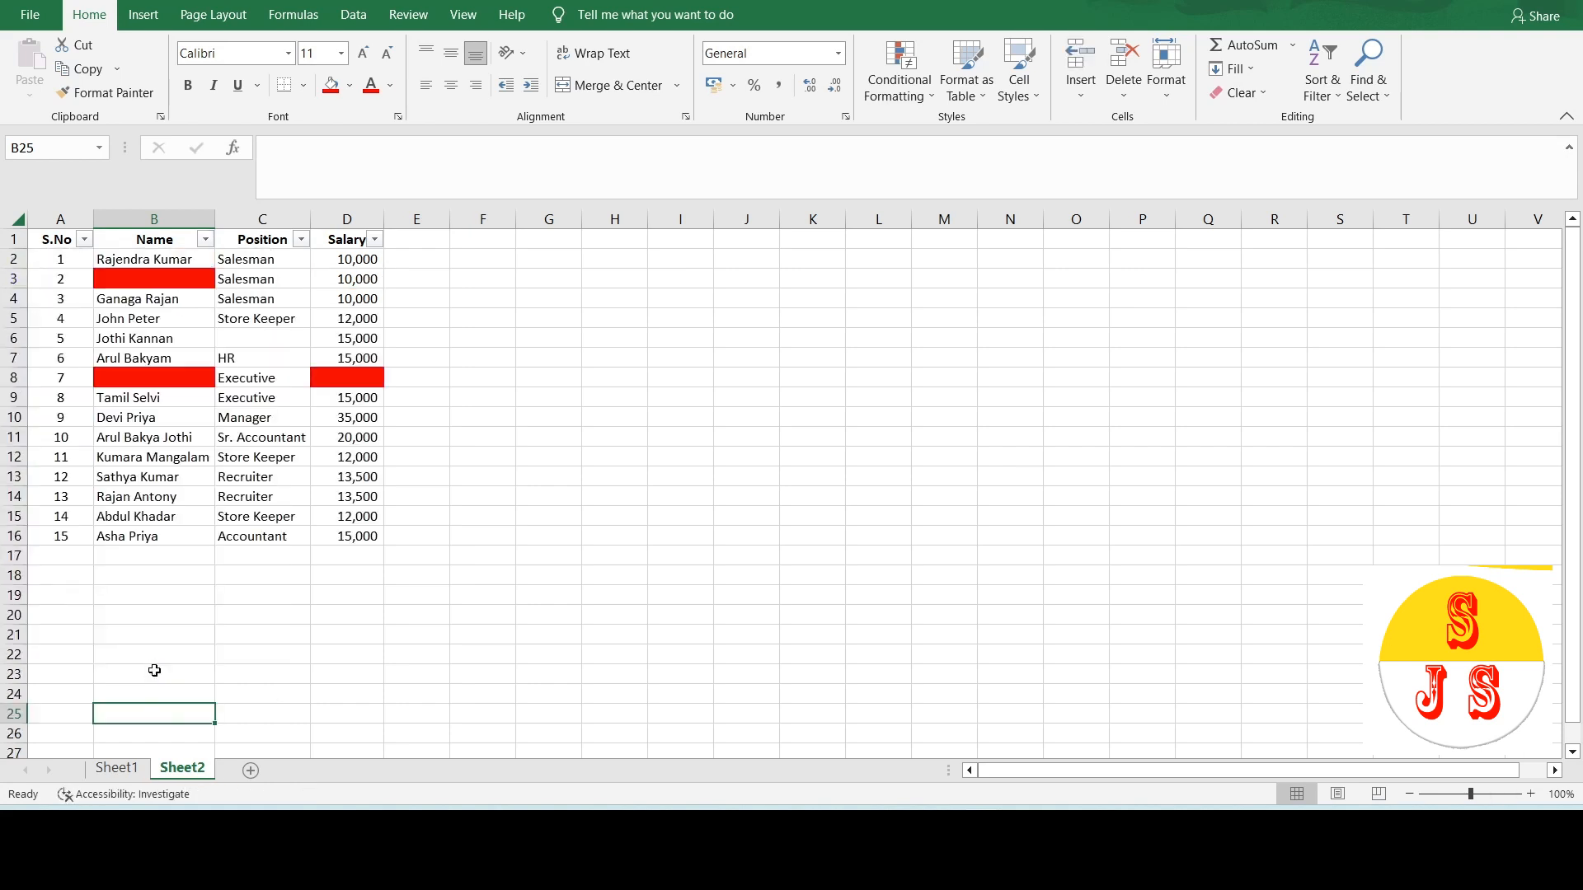
Fill the missing Position cell C6 with red.
{"action": "left_click", "coordinate": [455, 391]}
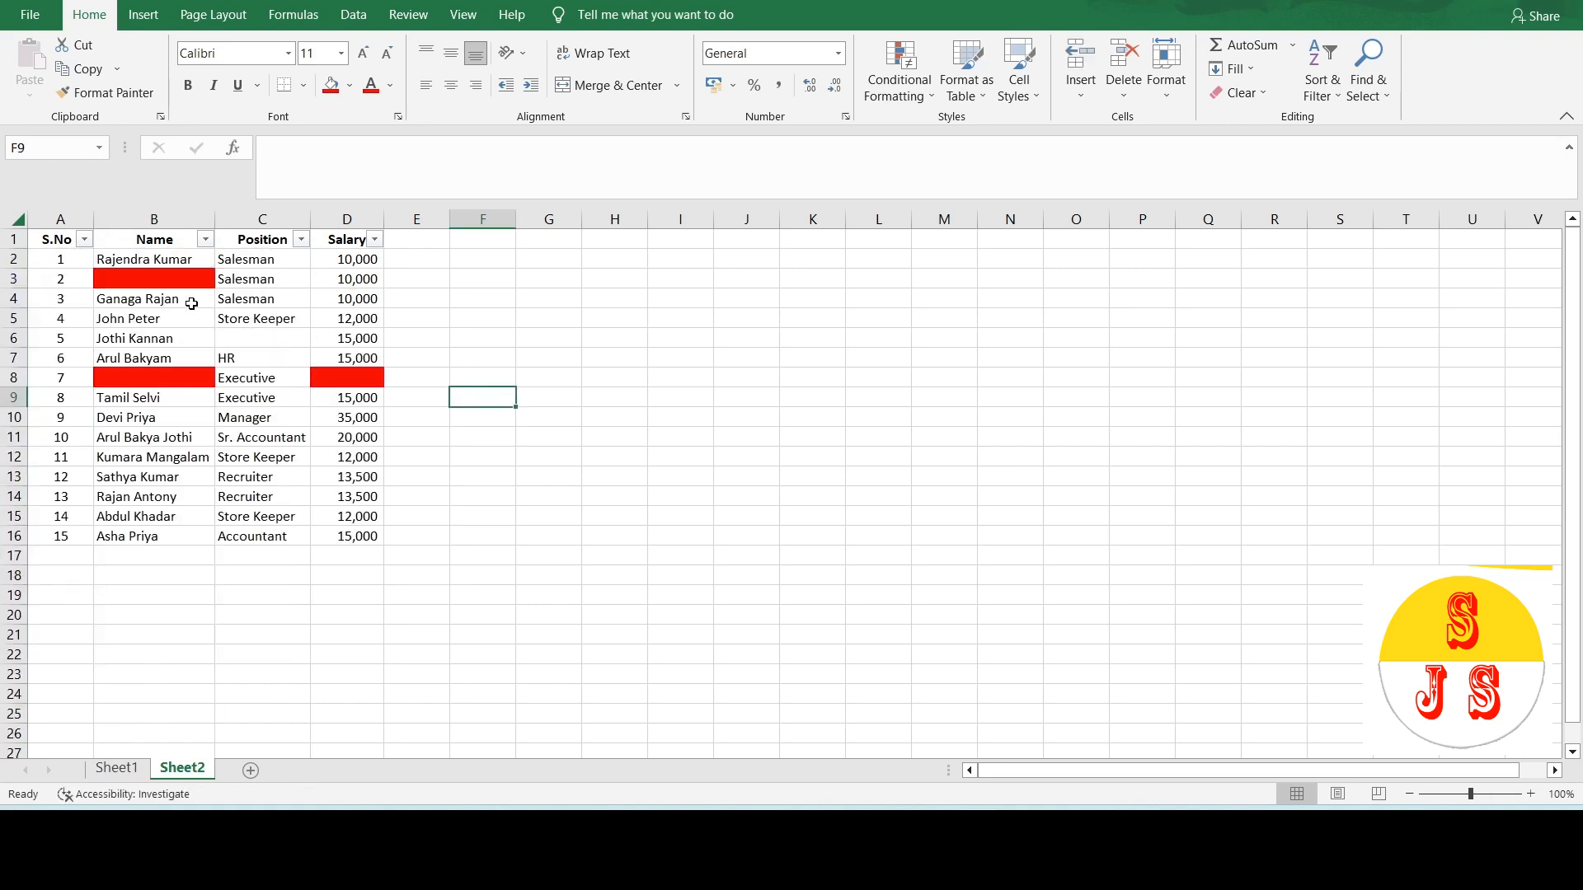
{"action": "left_click", "coordinate": [236, 339]}
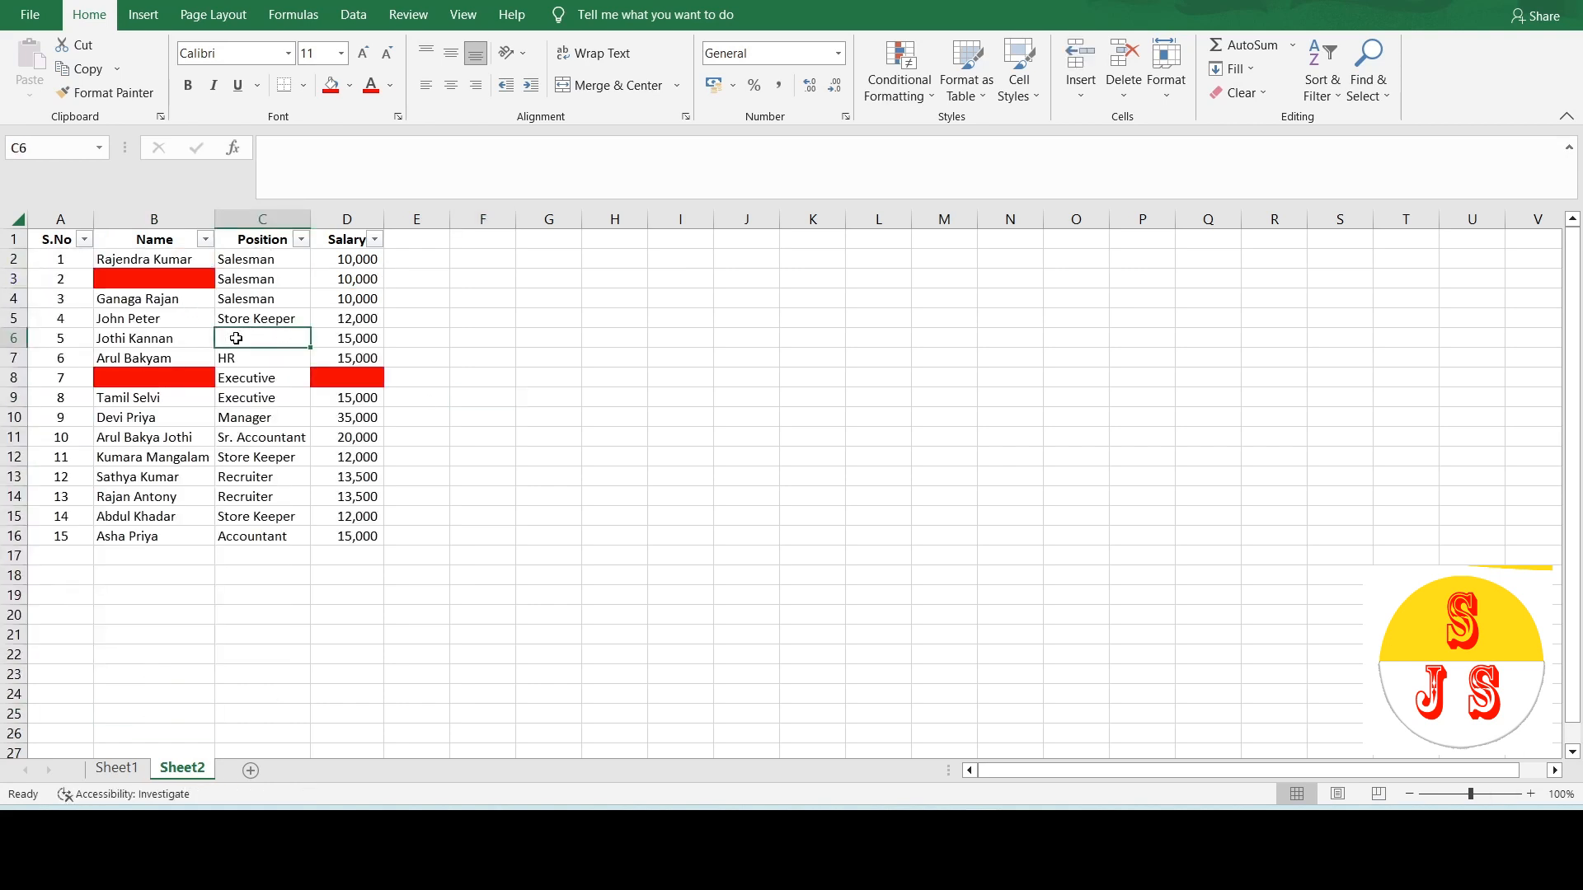
{"action": "left_click", "coordinate": [329, 84]}
{"action": "left_click", "coordinate": [465, 359]}
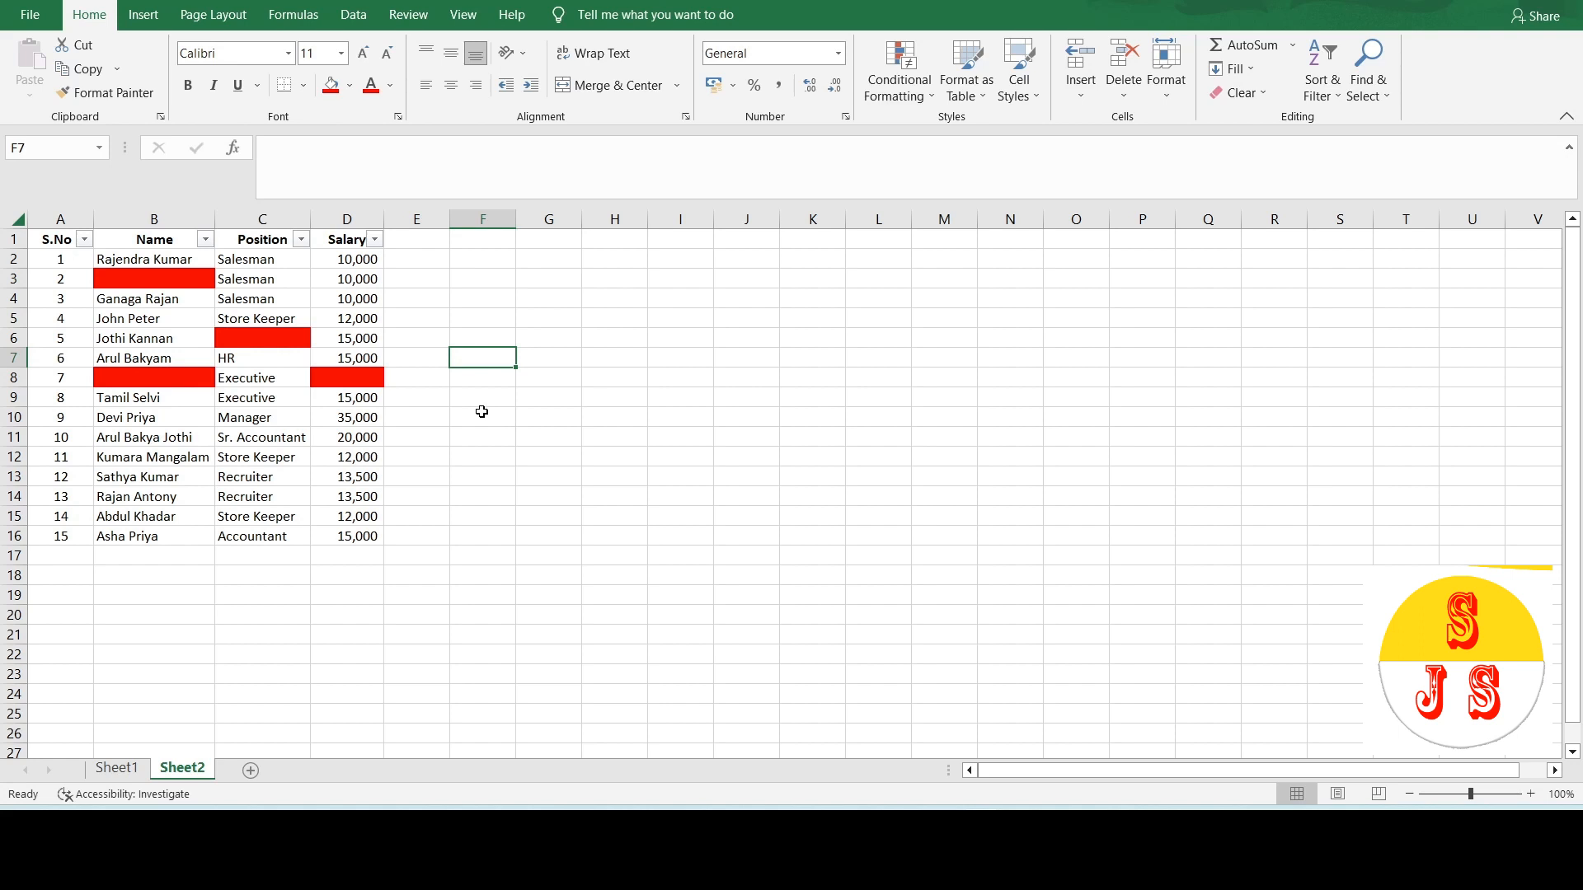
{"action": "left_click", "coordinate": [481, 412]}
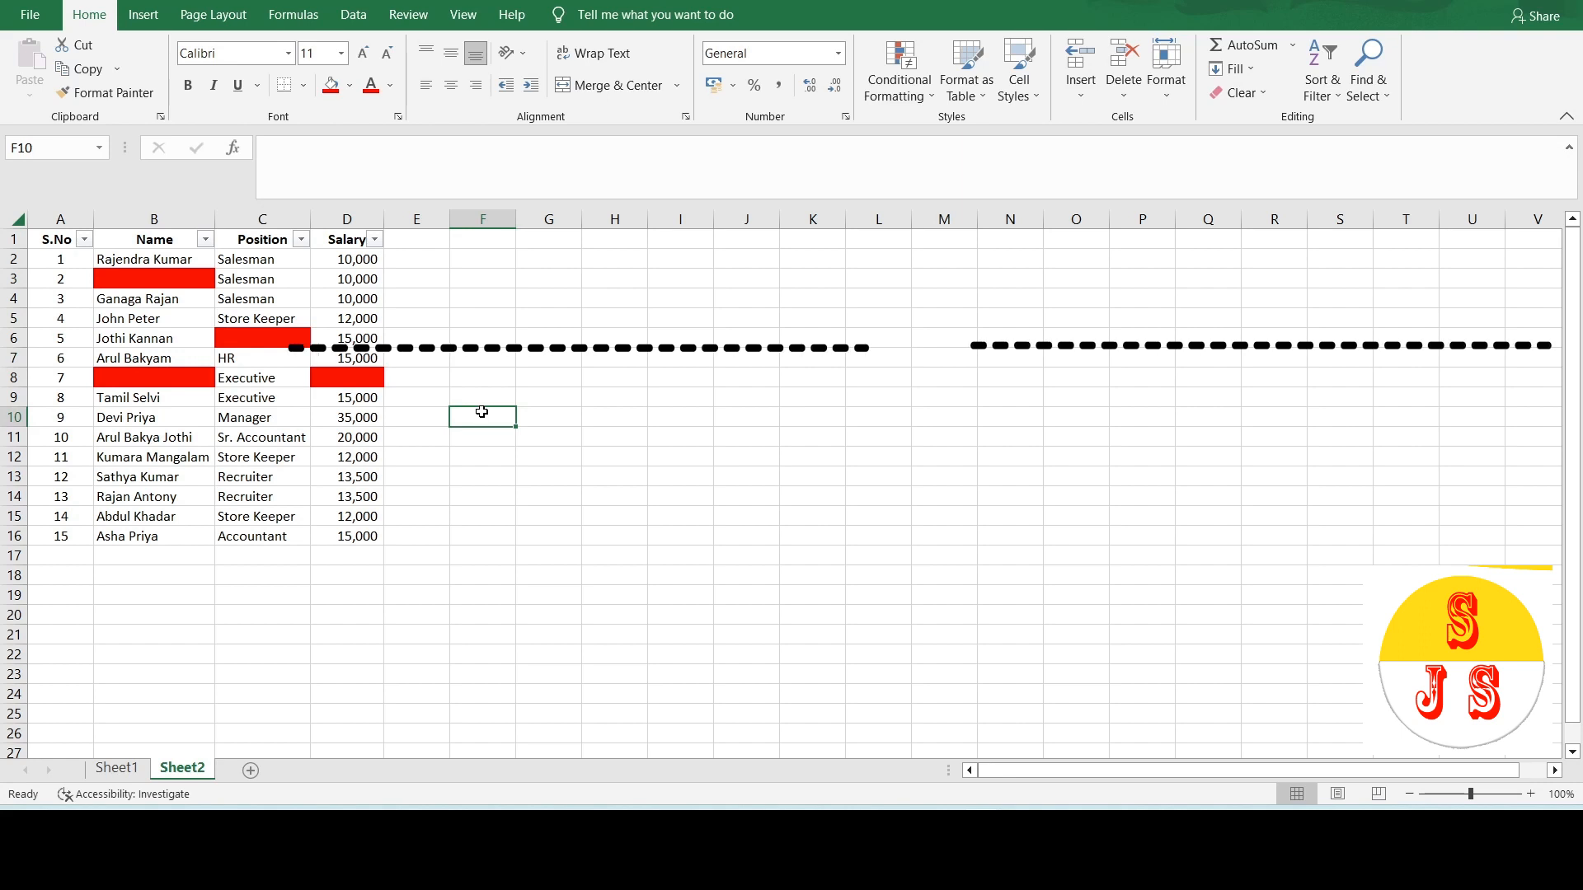
Undo the filters, red fills and row deletions on Sheet2 and the empty-row removal on Sheet1, ending on Sheet2.
{"action": "left_click", "coordinate": [115, 768]}
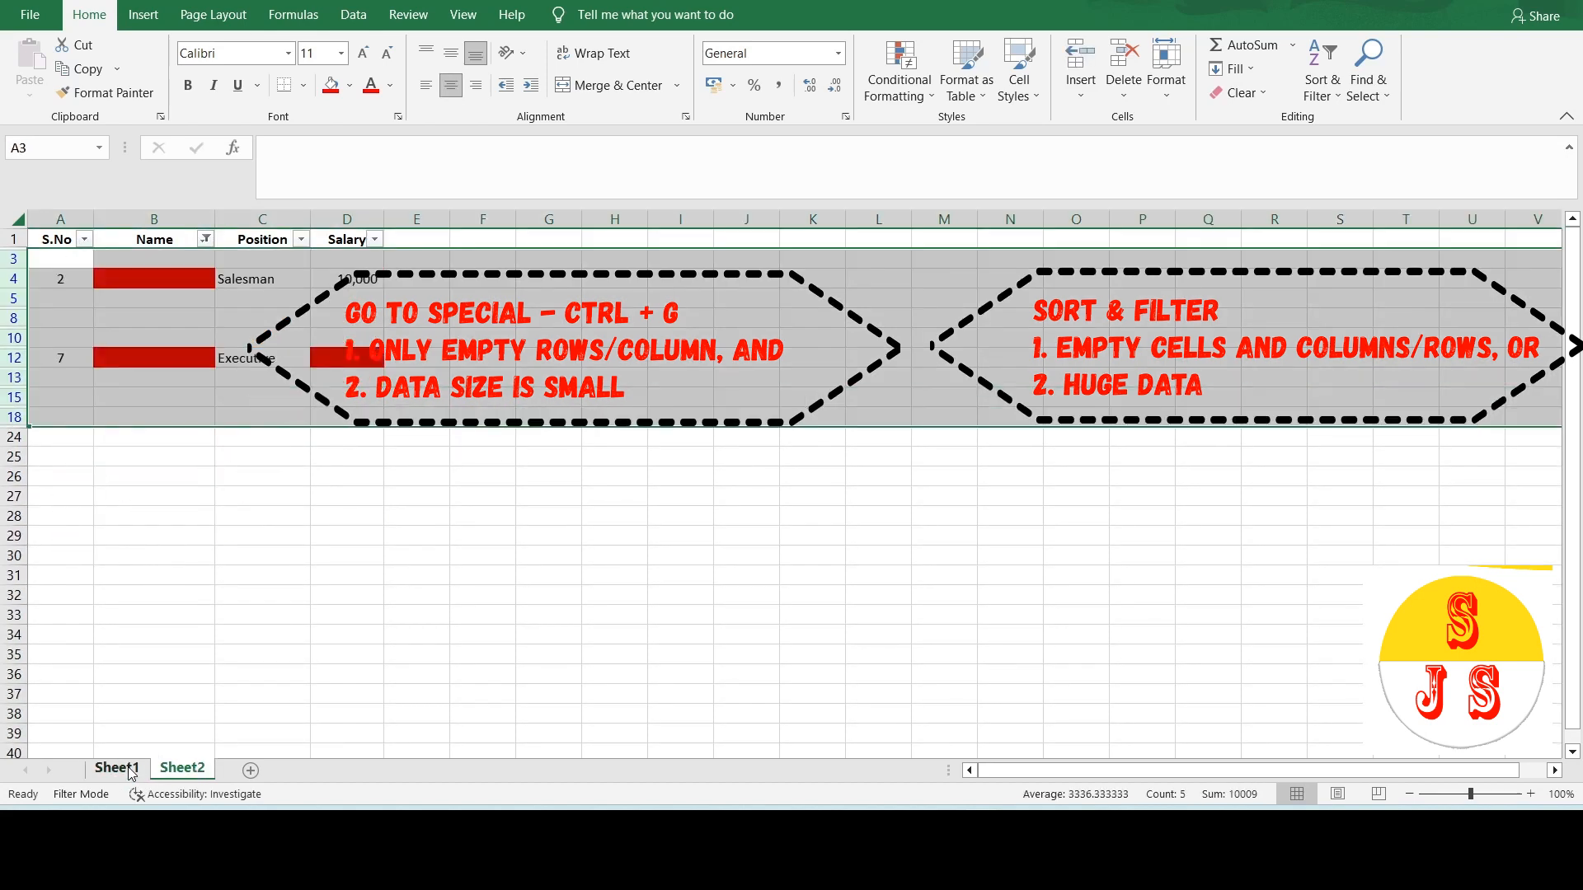
{"action": "left_click", "coordinate": [128, 768]}
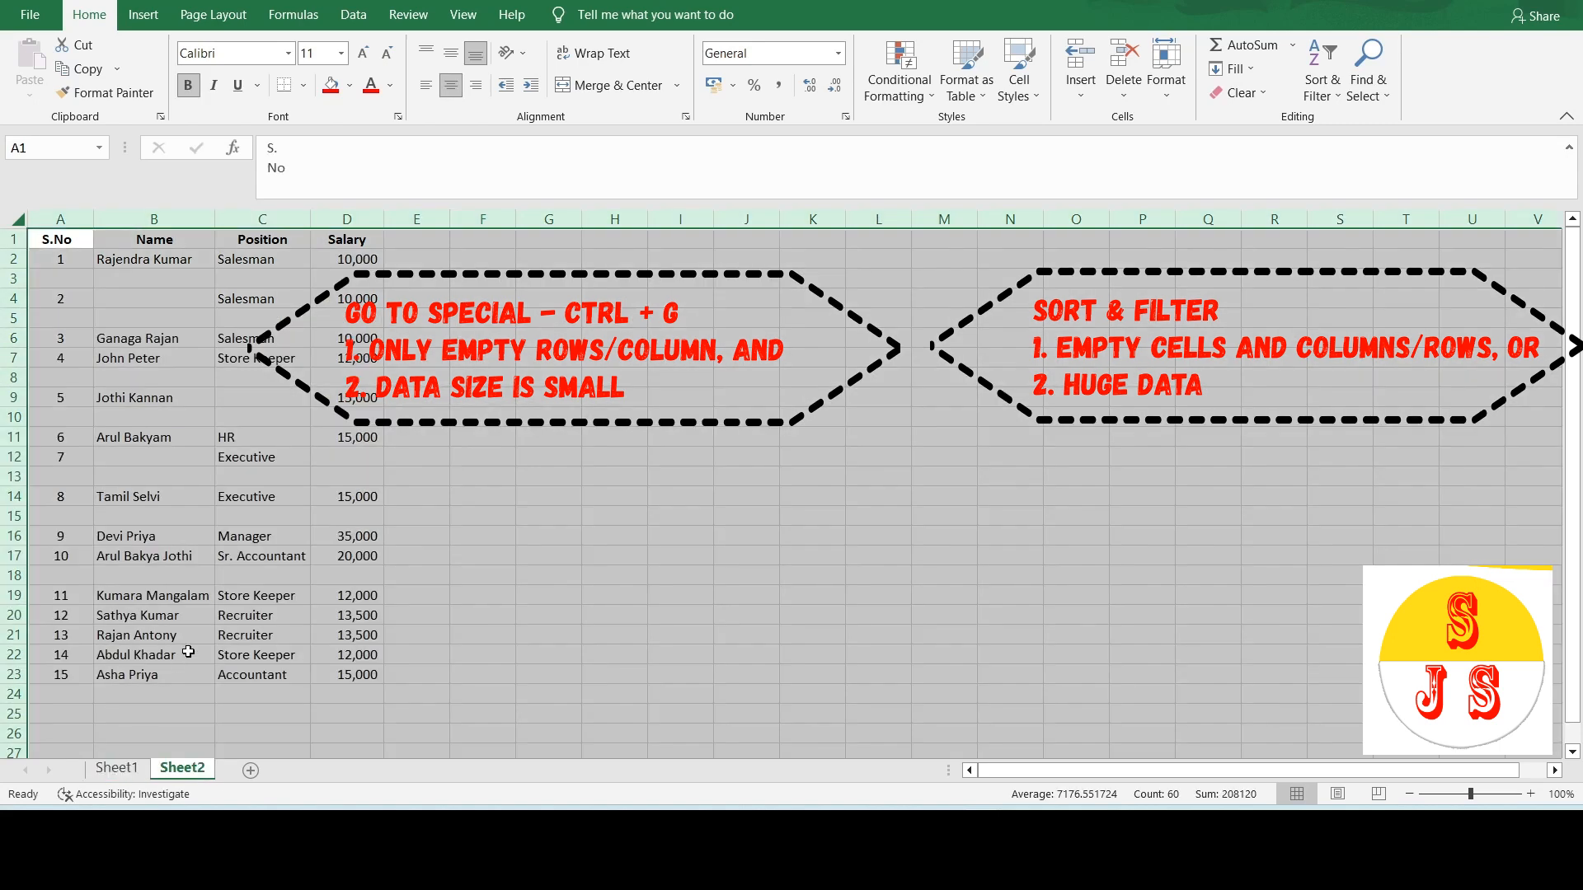
{"action": "left_click", "coordinate": [120, 773]}
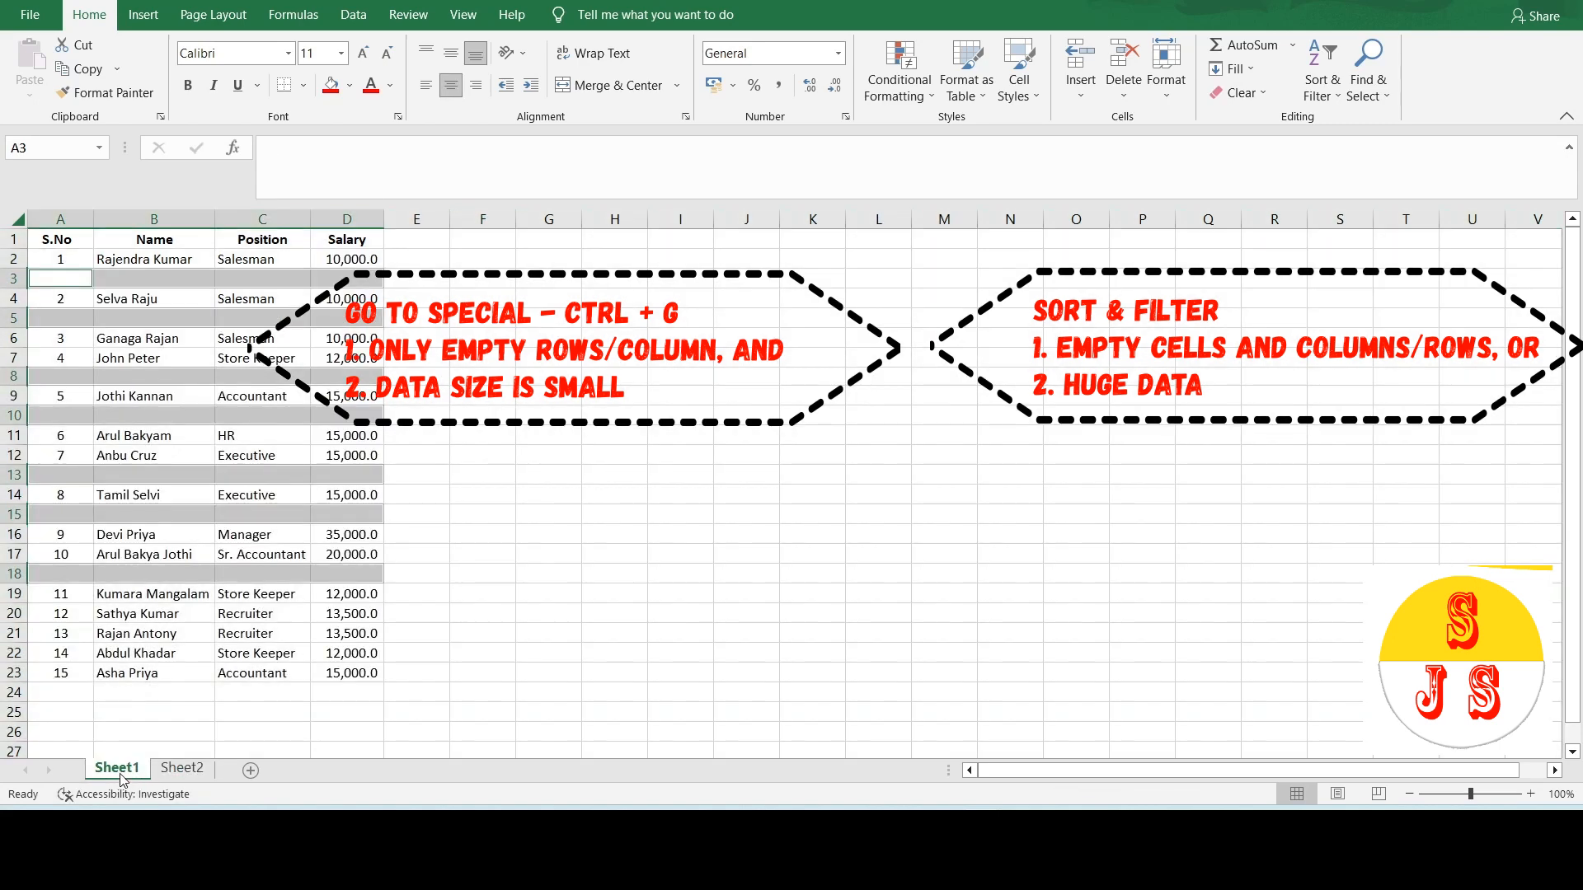
{"action": "left_click", "coordinate": [181, 771]}
{"action": "left_click", "coordinate": [253, 611]}
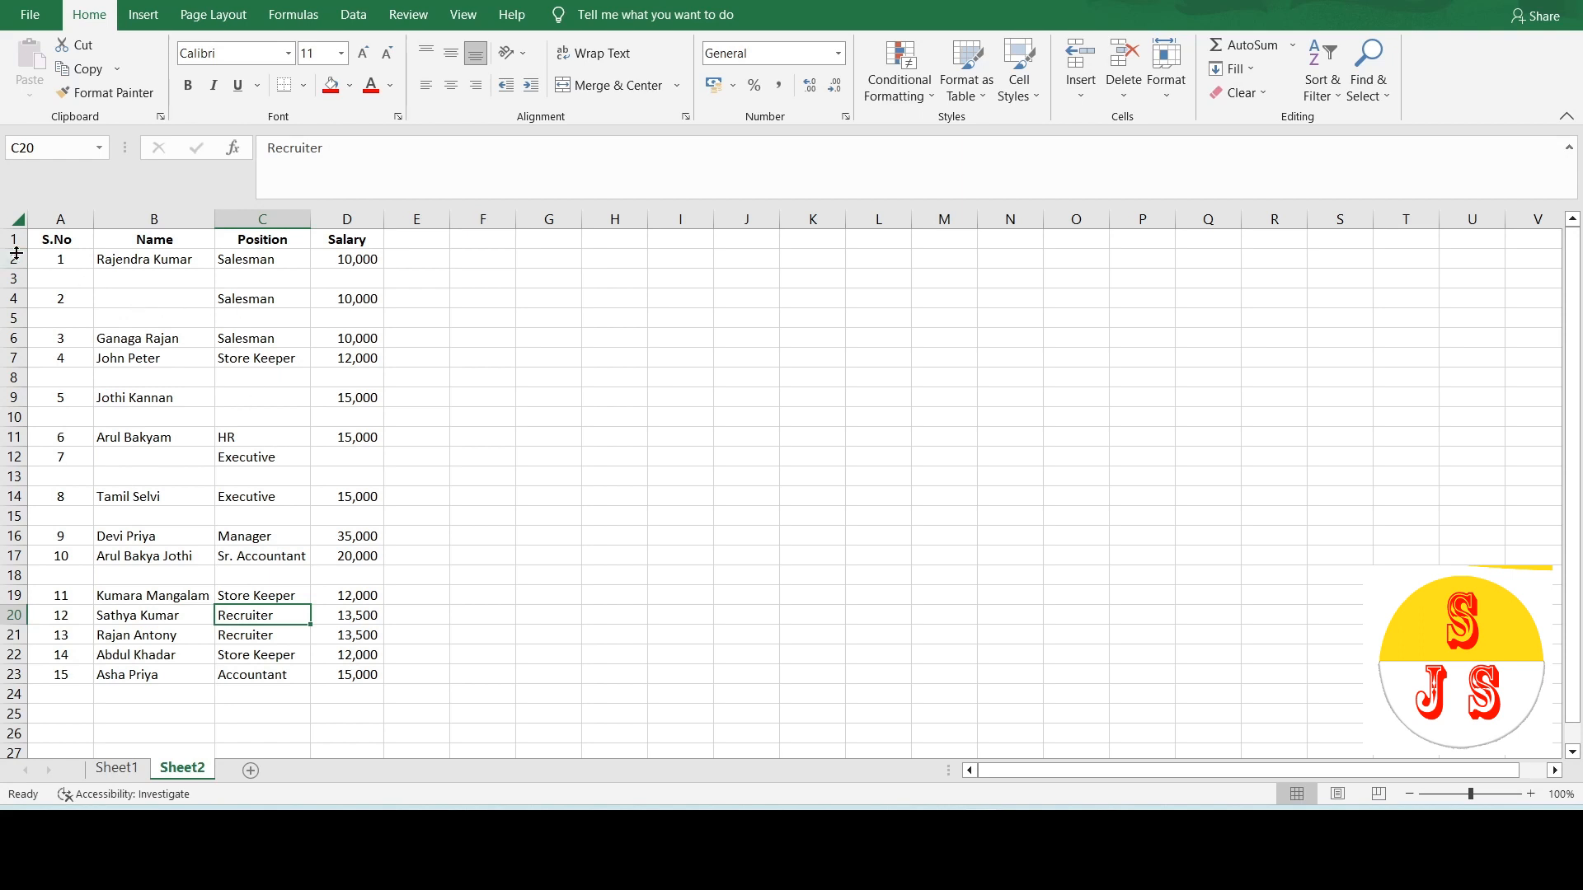
Select all blank cells in the Sheet2 employee table A1:D23 using Go To Special with Blanks.
{"action": "left_click", "coordinate": [66, 243]}
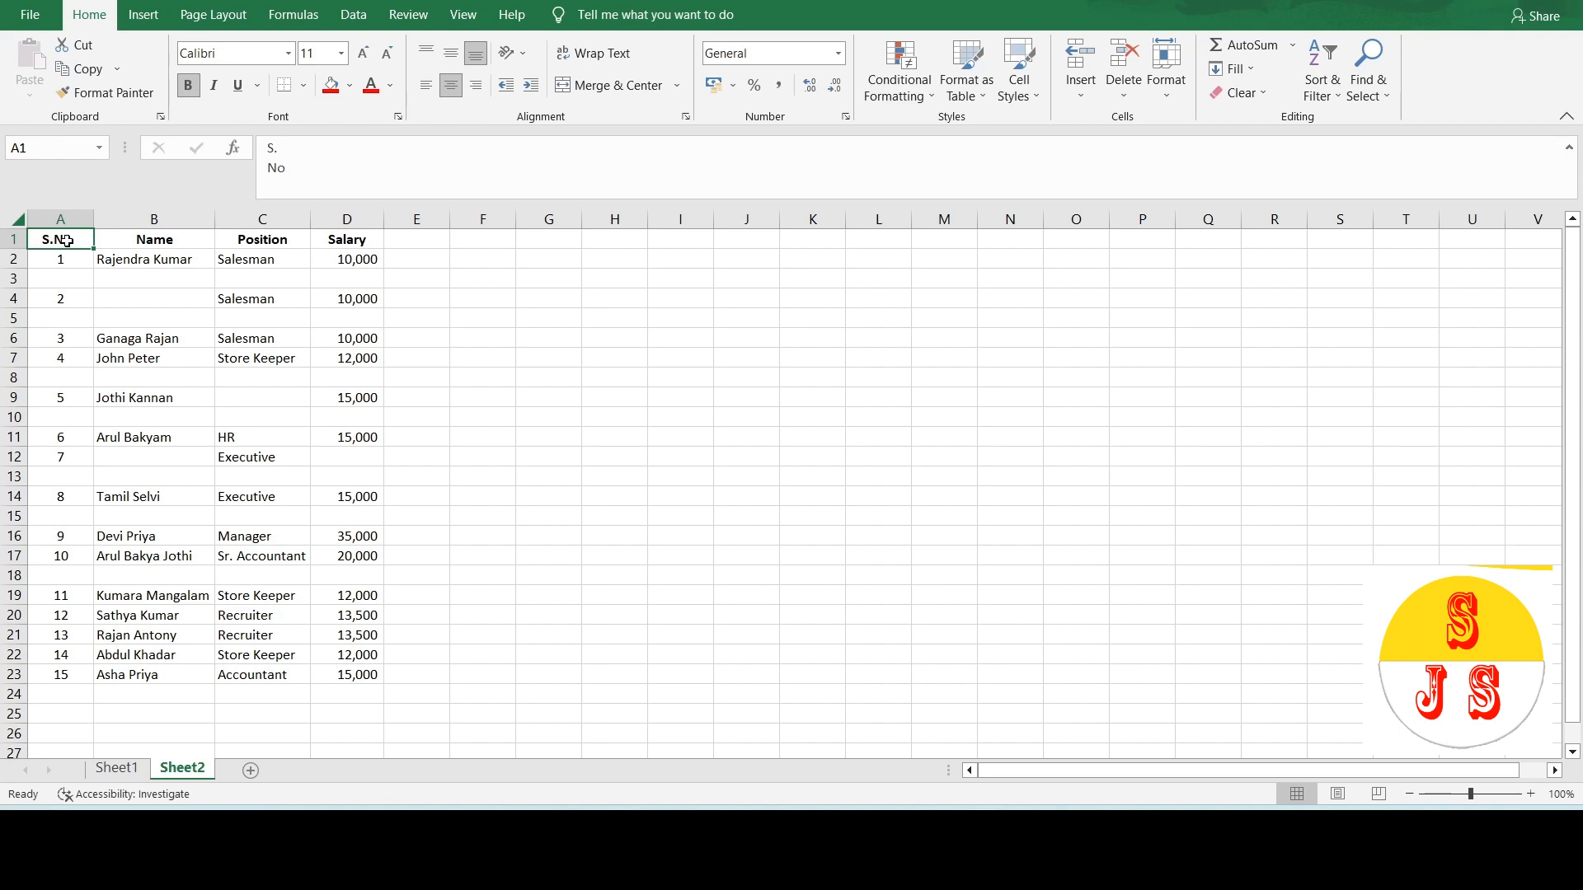
{"action": "key", "text": "ctrl+a"}
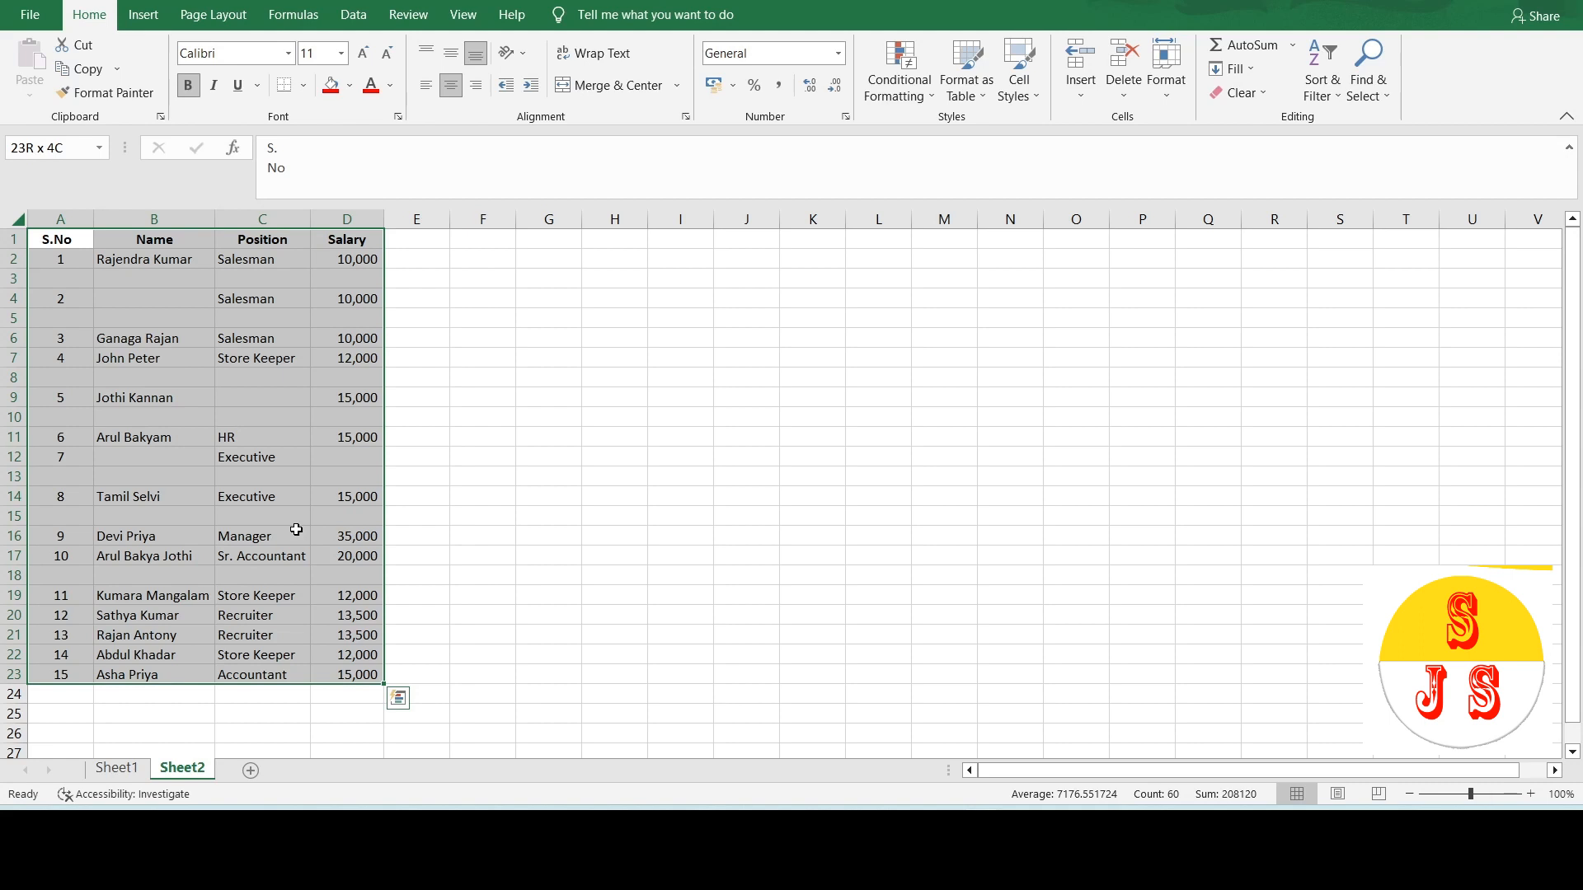
{"action": "key", "text": "ctrl+g"}
{"action": "left_click", "coordinate": [577, 486]}
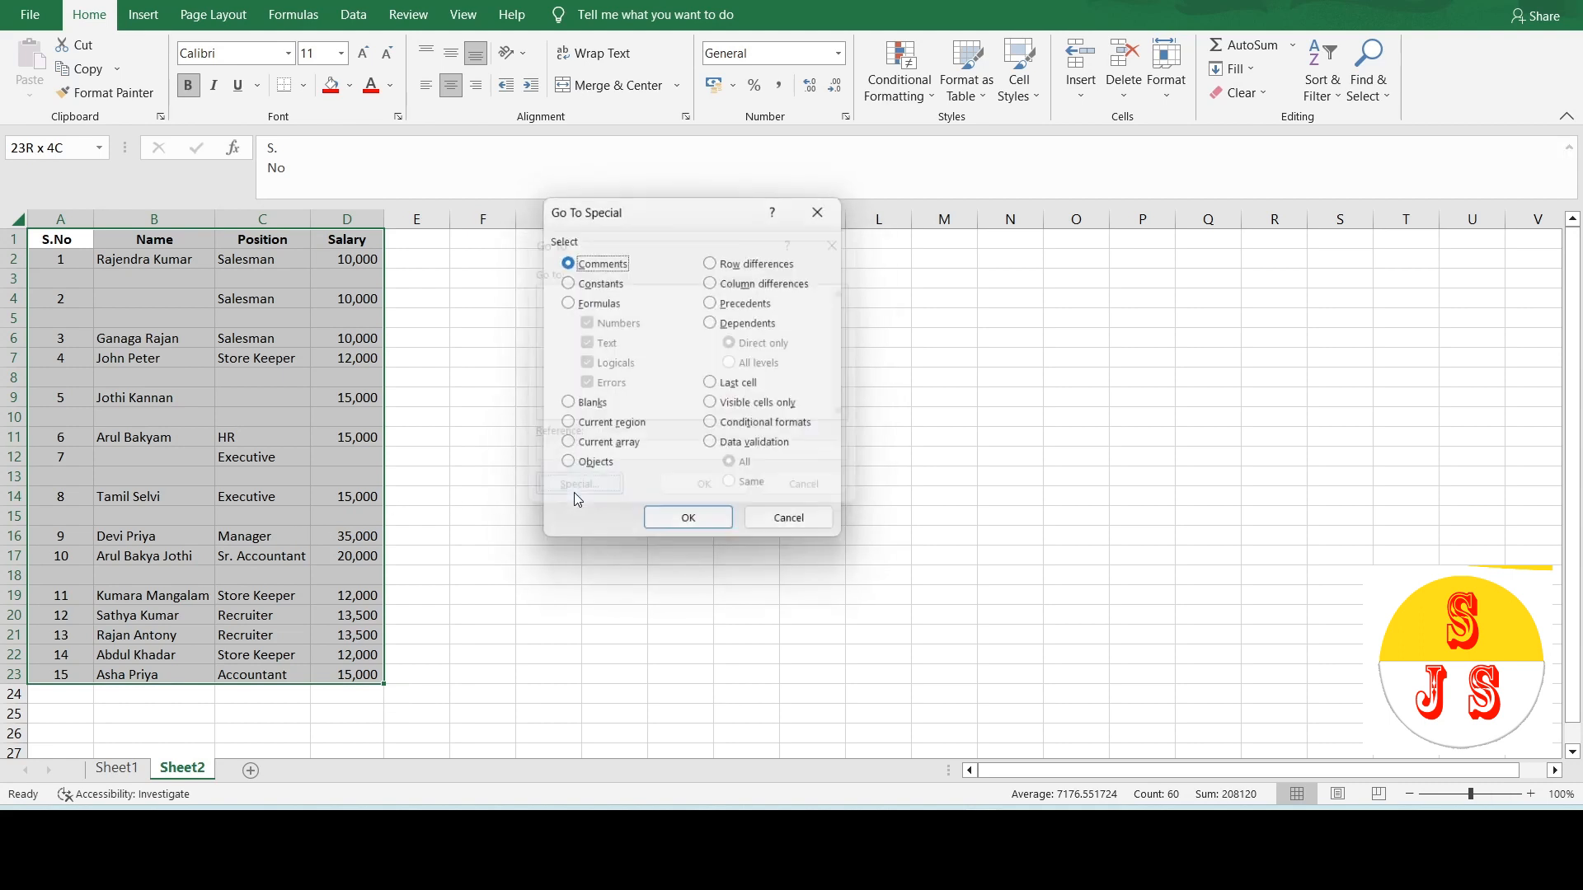
{"action": "left_click", "coordinate": [590, 405]}
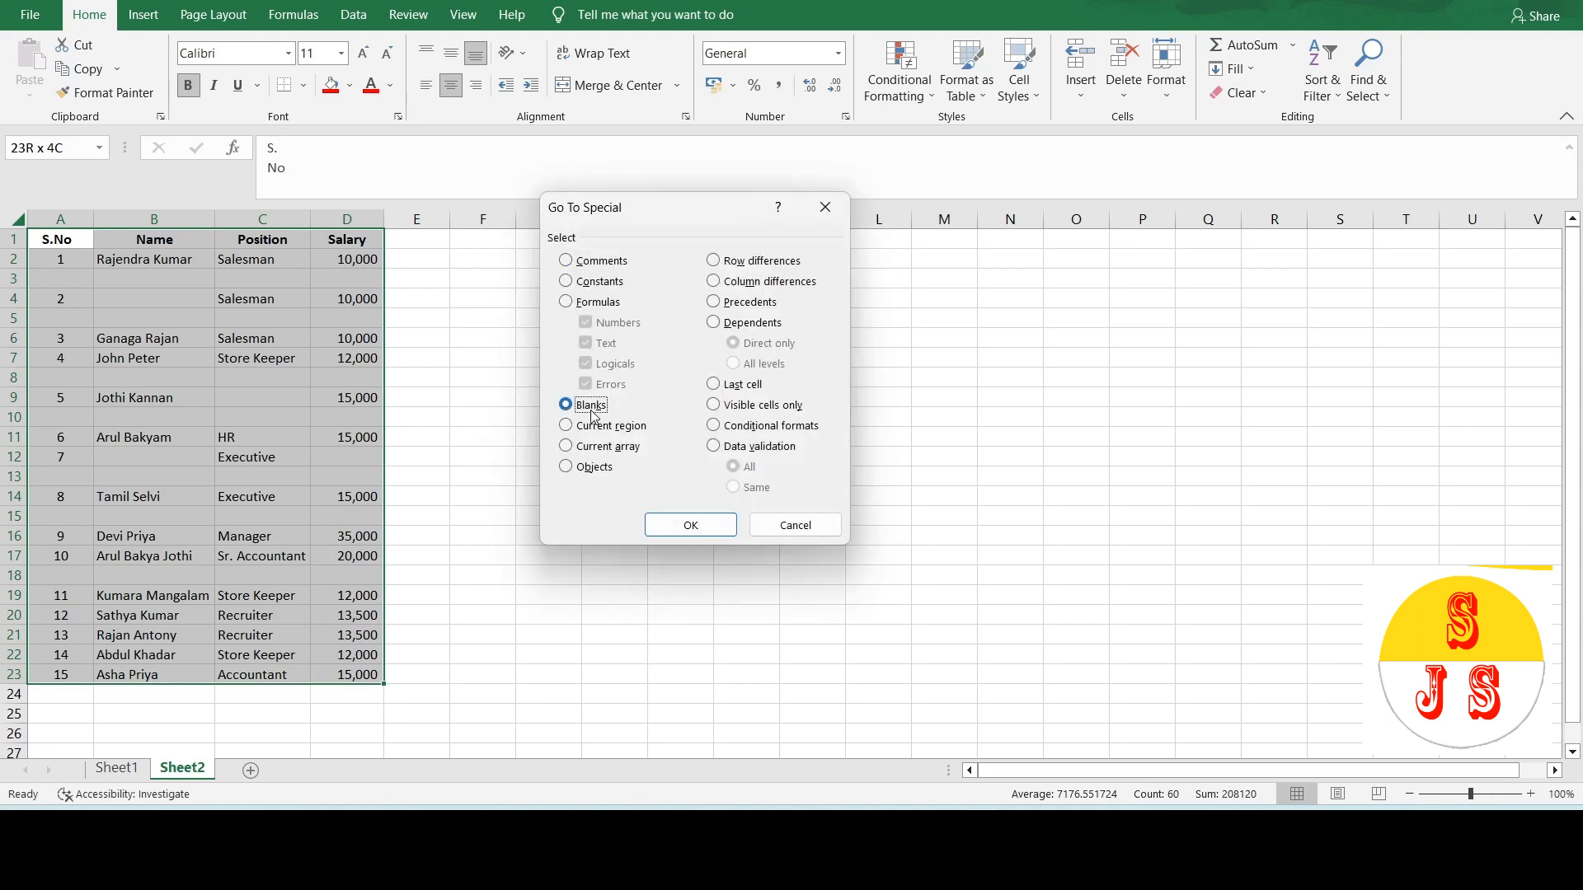
{"action": "left_click", "coordinate": [674, 529]}
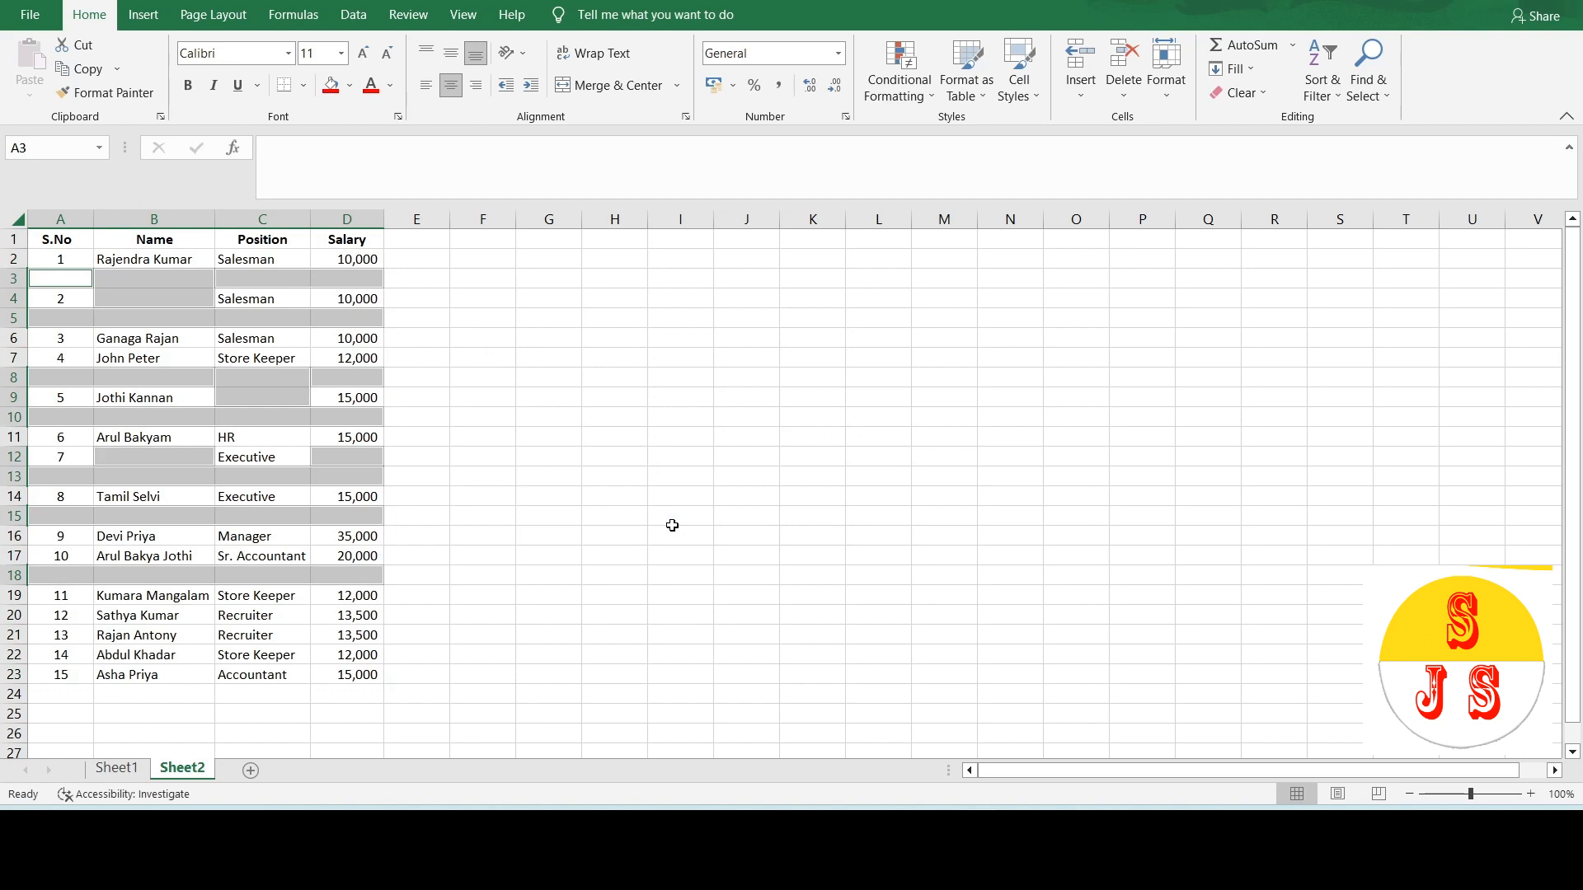
Delete the selected blank cells with the Shift cells up option.
{"action": "key", "text": "ctrl+minus"}
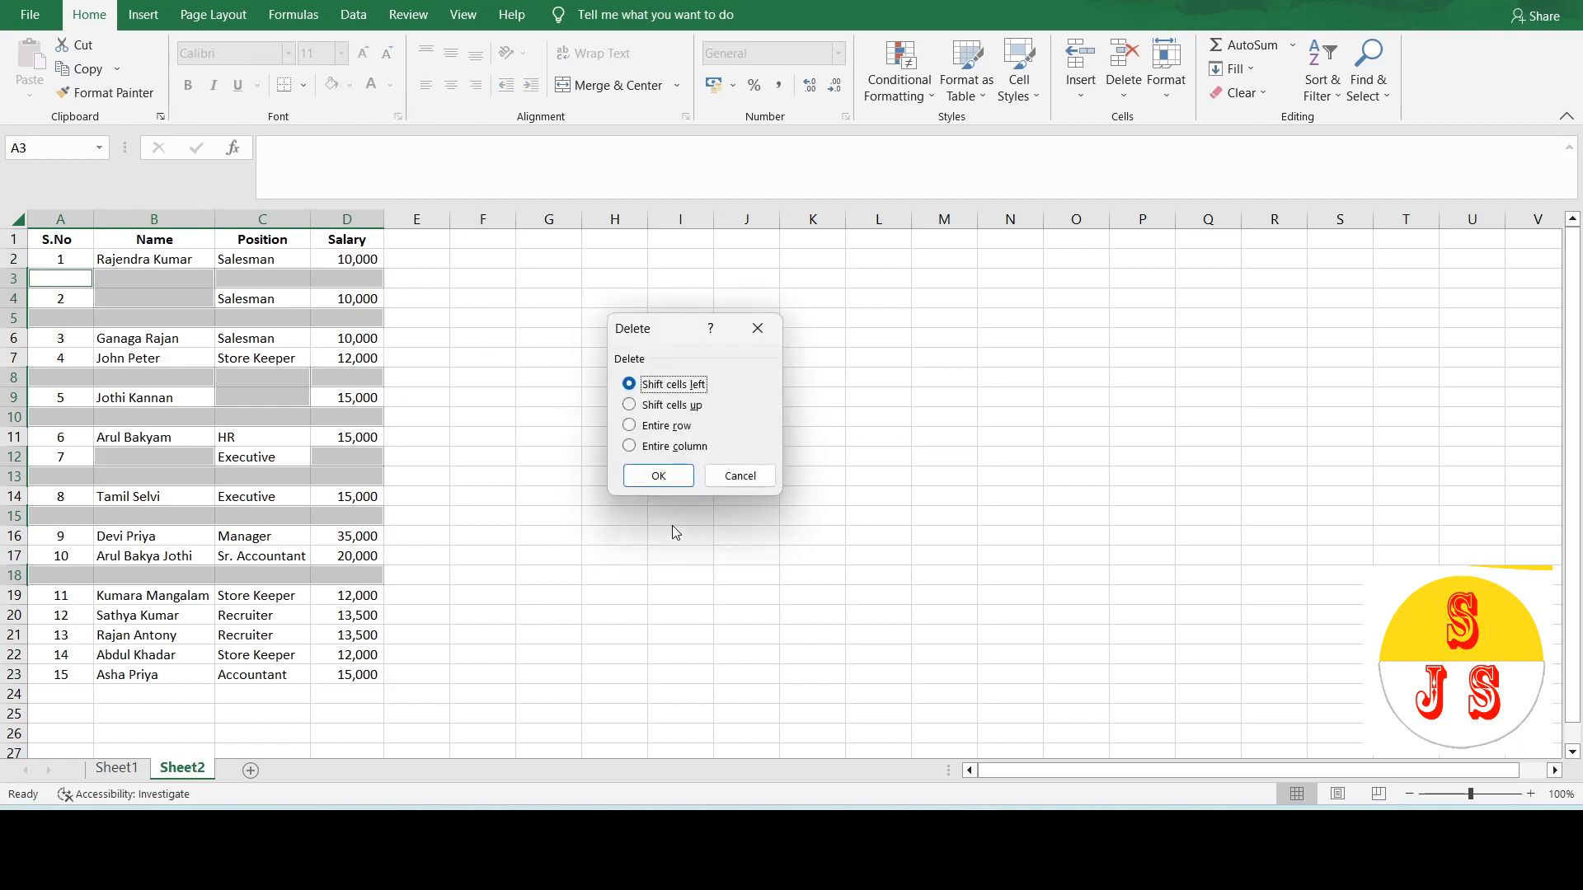
{"action": "key", "text": "u"}
{"action": "key", "text": "Return"}
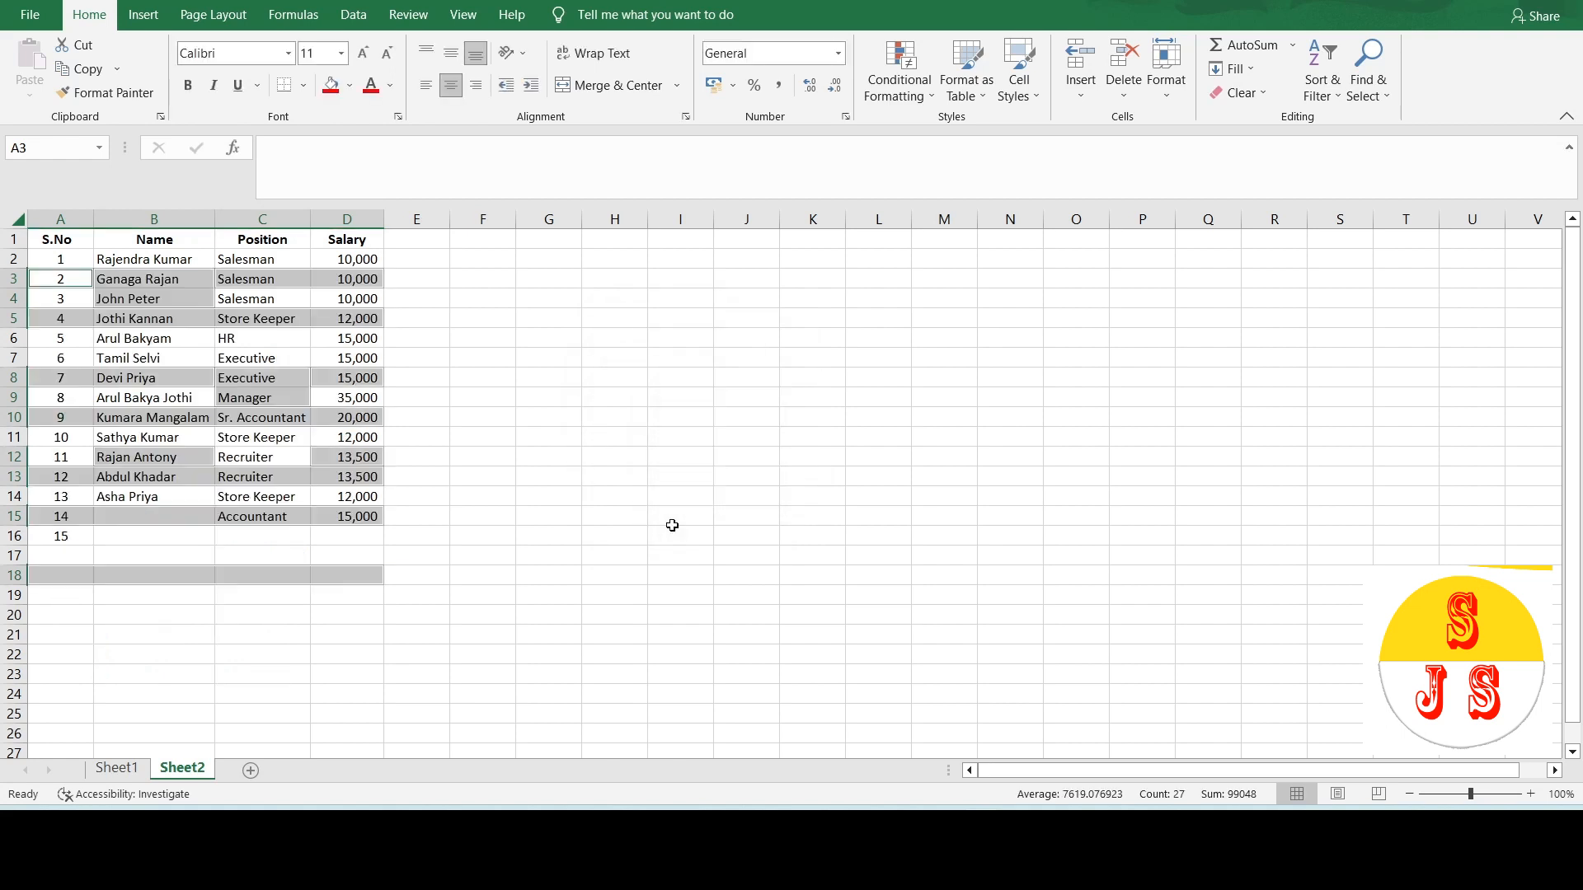
{"action": "left_click", "coordinate": [544, 452]}
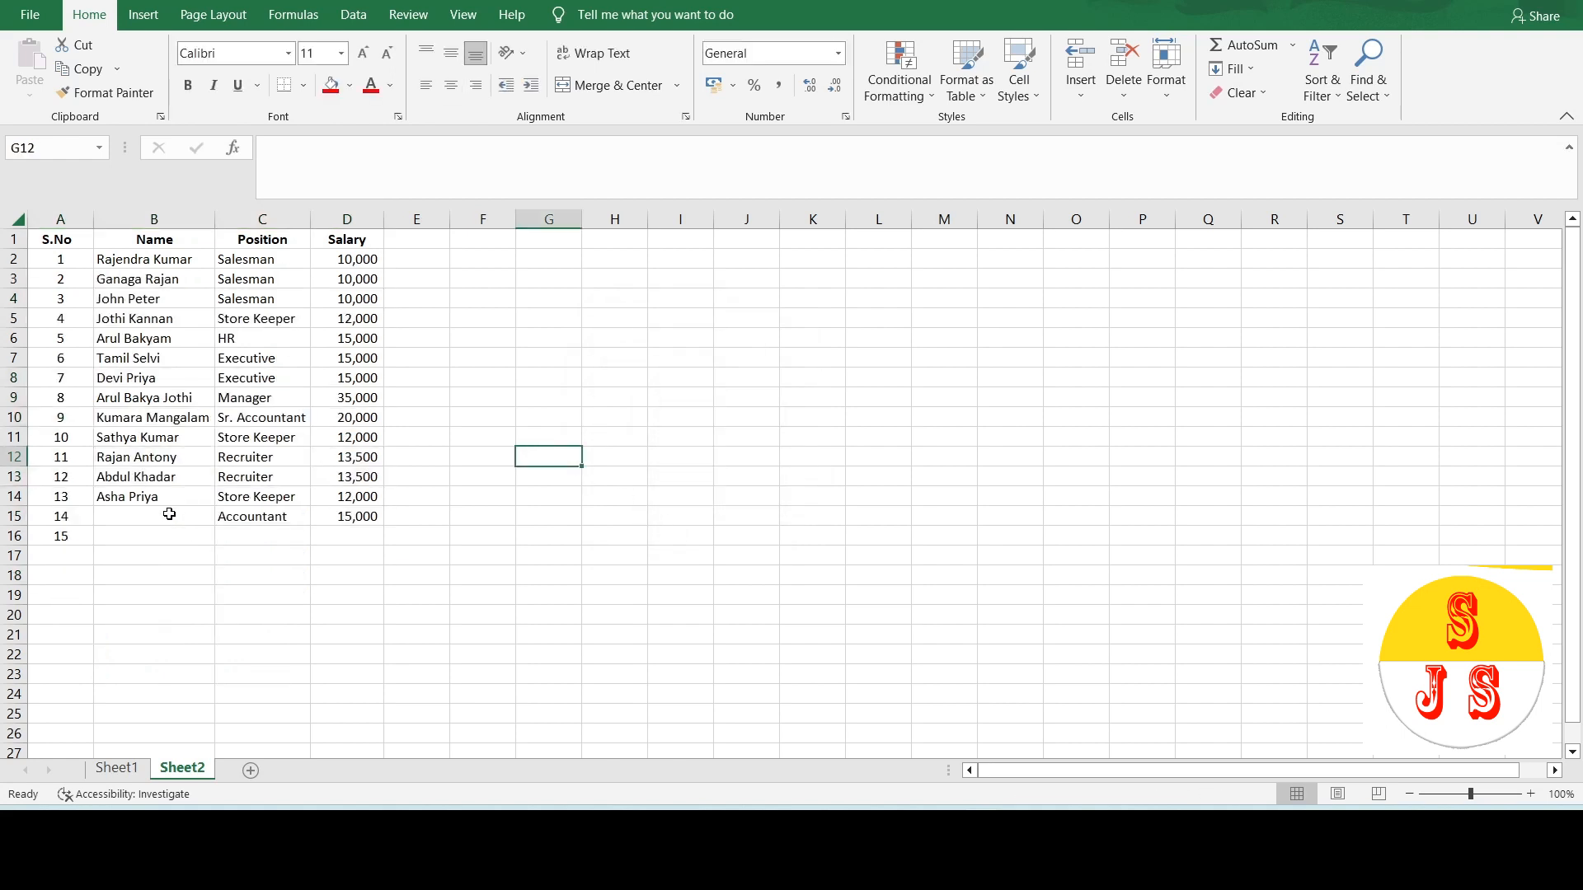
Check the Name, Position and Salary cells in rows 15 and 16 for records that no longer line up.
{"action": "left_click_drag", "start_coordinate": [166, 512], "coordinate": [162, 536]}
{"action": "left_click", "coordinate": [230, 537]}
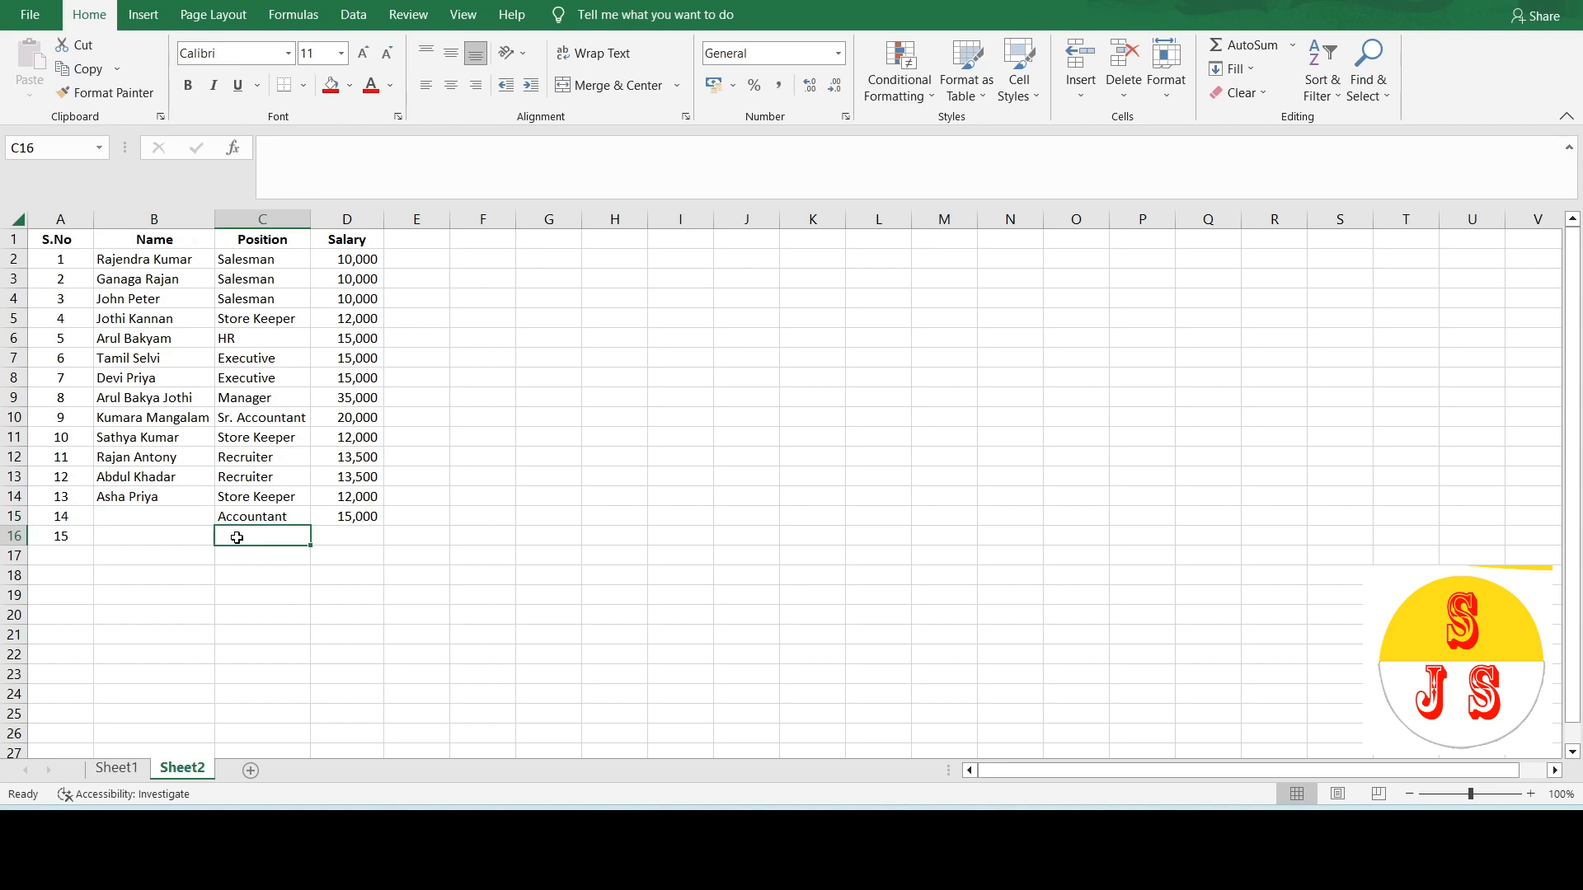
{"action": "left_click", "coordinate": [347, 539]}
{"action": "left_click", "coordinate": [188, 517]}
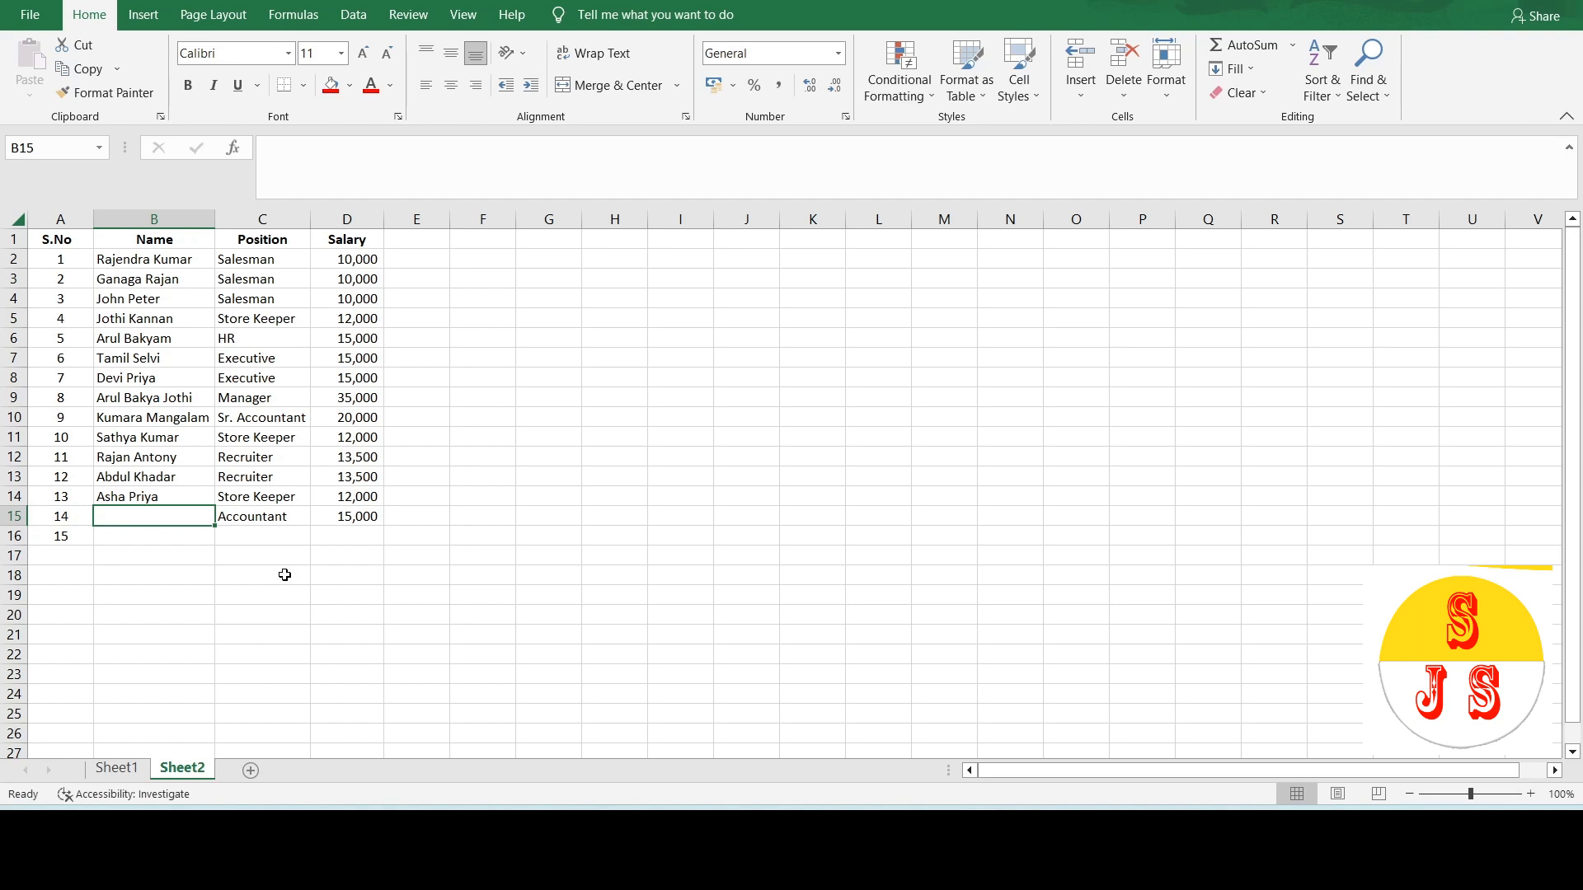
{"action": "left_click", "coordinate": [284, 575]}
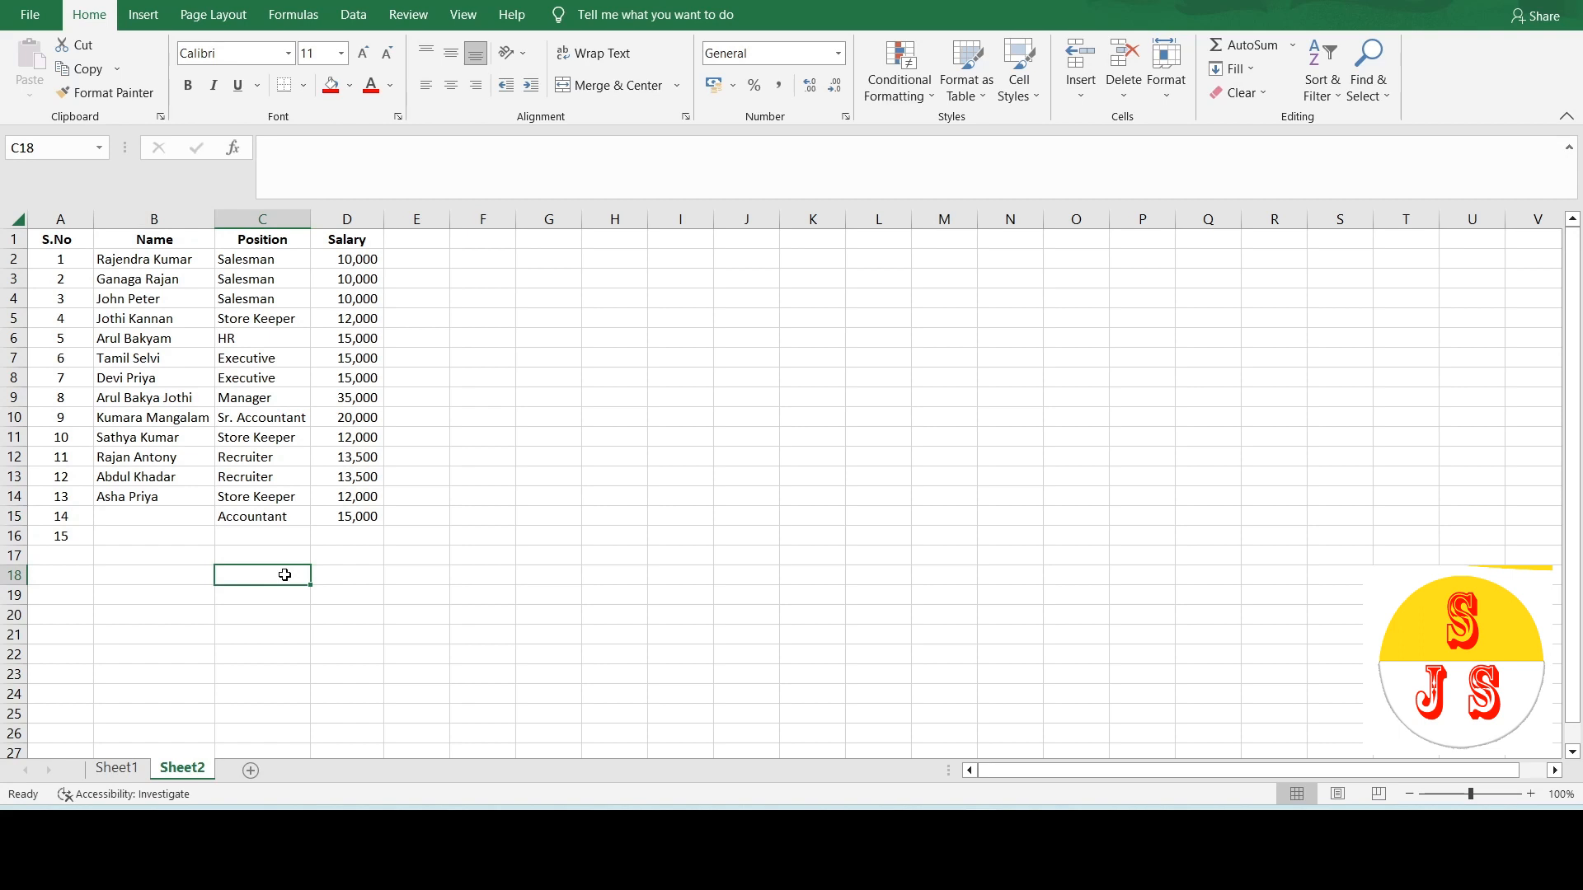